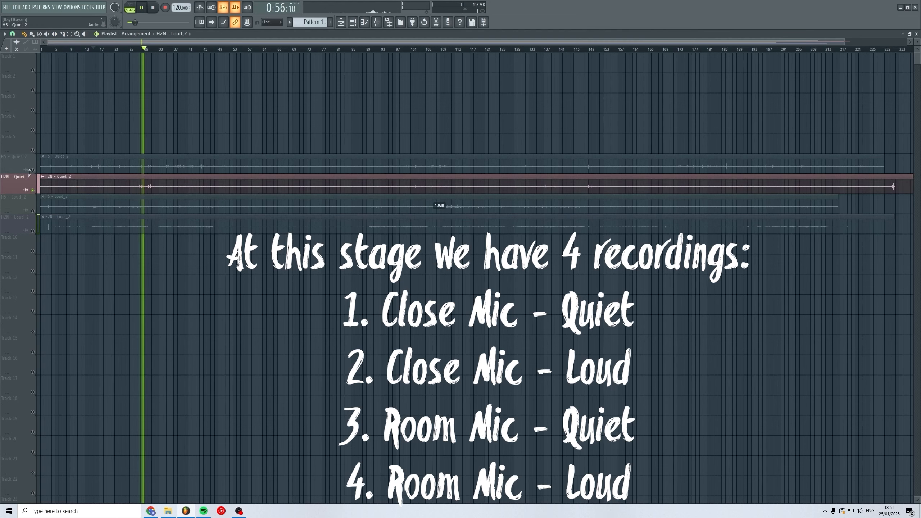
Solo the H5 and H2N quiet recording tracks in turn to compare the close and room takes.
right_click(33, 170)
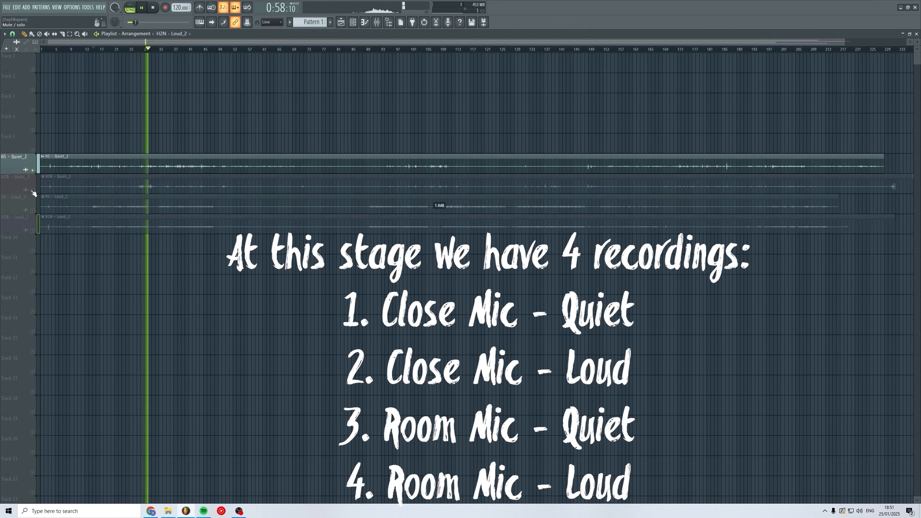
click(181, 48)
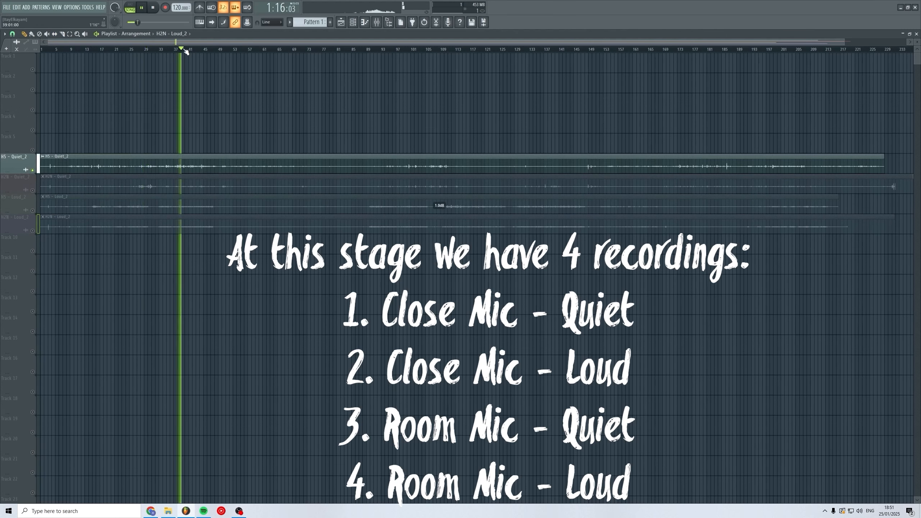
right_click(33, 190)
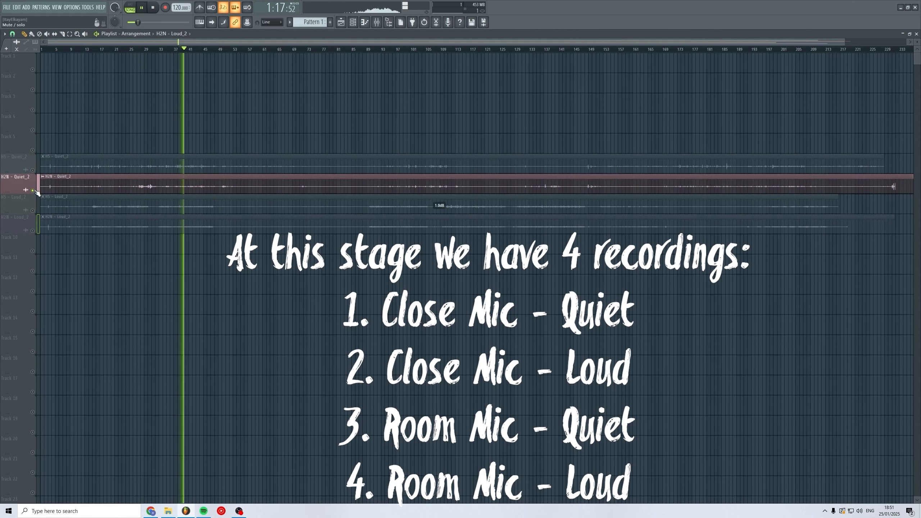
click(34, 171)
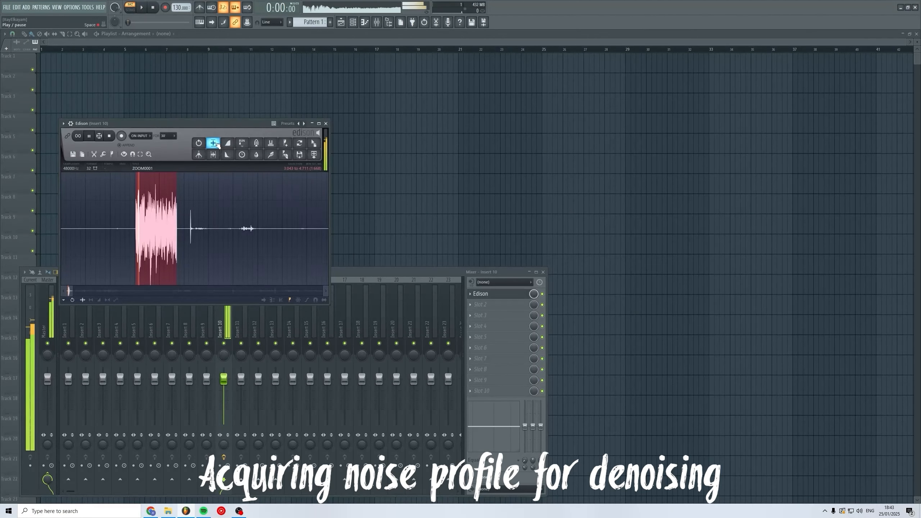
Undo the normalization applied to the recording in Edison.
key(ctrl+z)
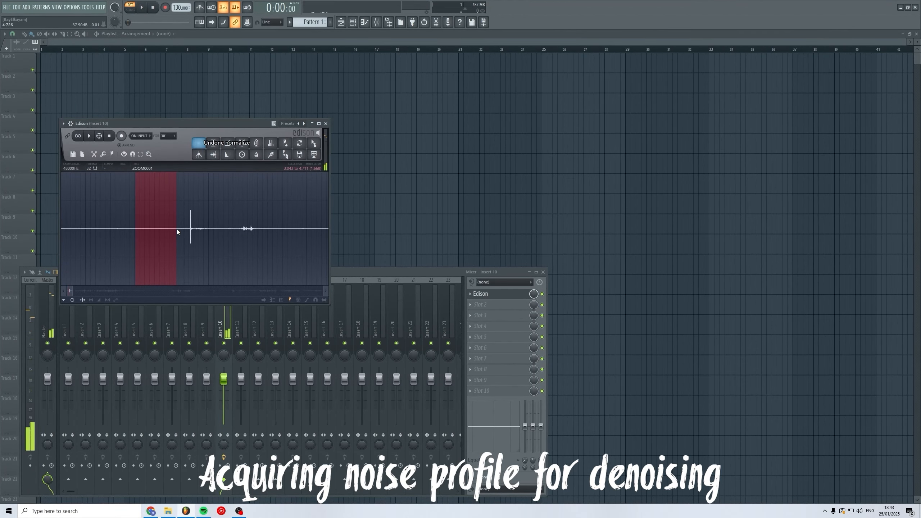
click(214, 143)
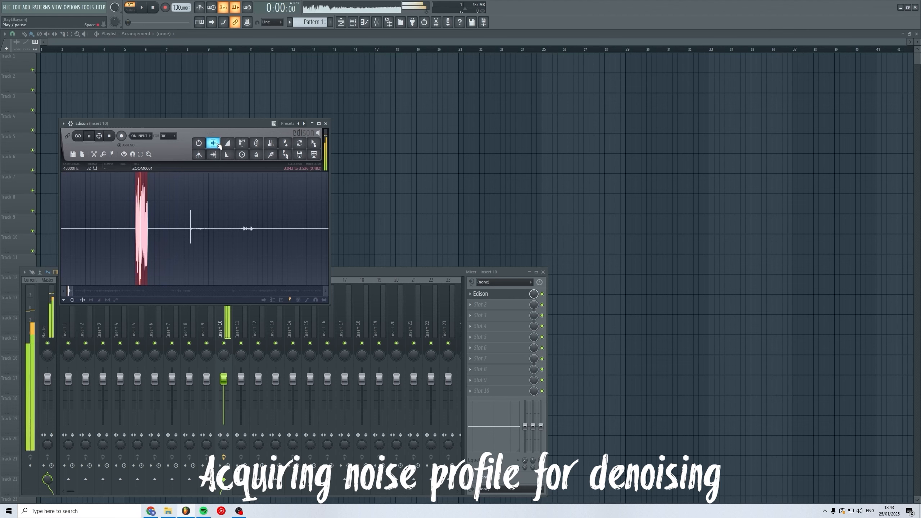
key(ctrl+z)
Acquire a noise profile from the selected silent region and apply the Clean up (denoise).
click(270, 154)
click(384, 267)
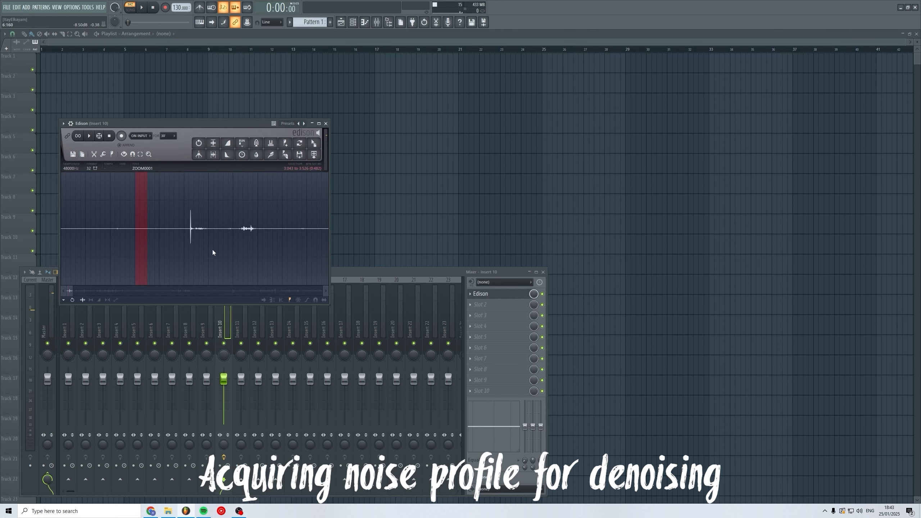
click(167, 235)
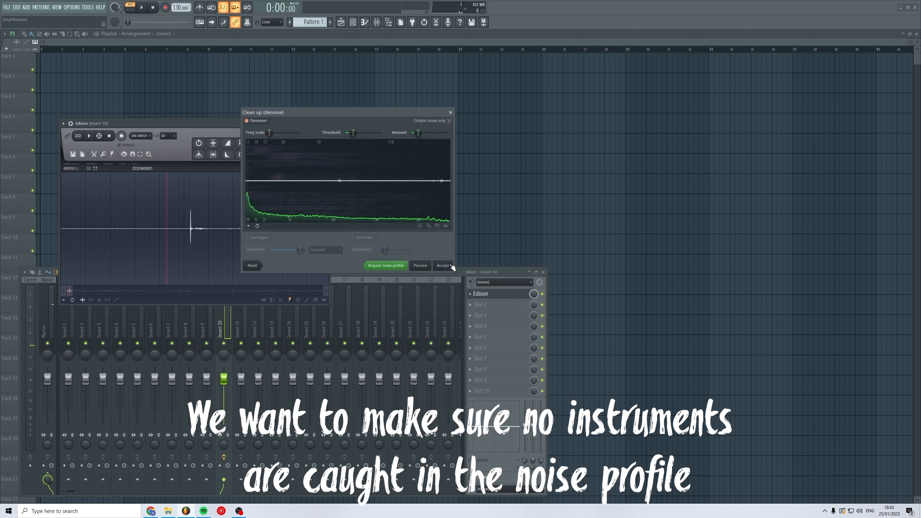
click(443, 266)
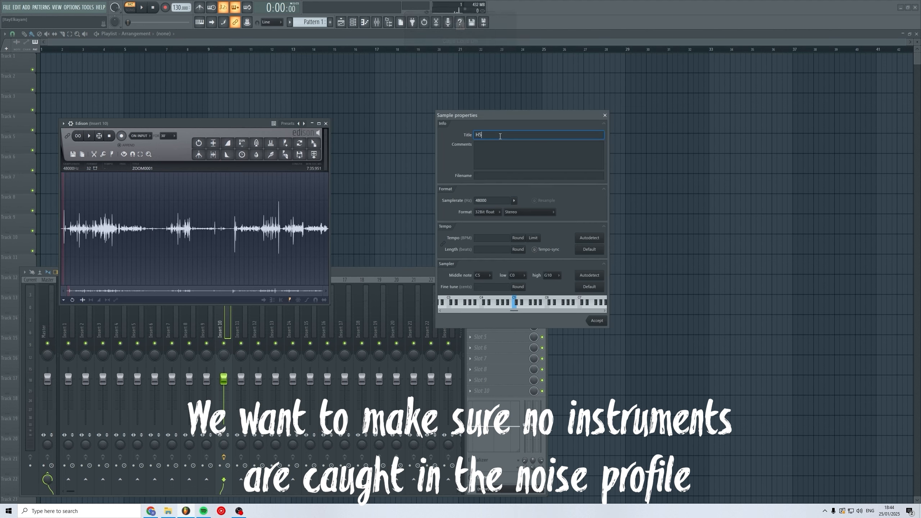
Title the sample H5 - Quiet and drag the recording from Edison into the playlist.
text(Quiet)
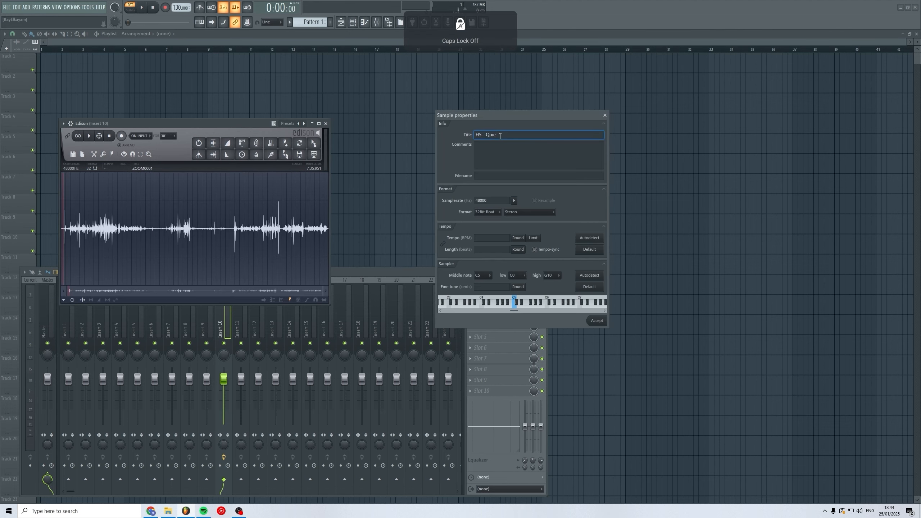
click(599, 323)
drag(314, 146, 25, 171)
click(415, 278)
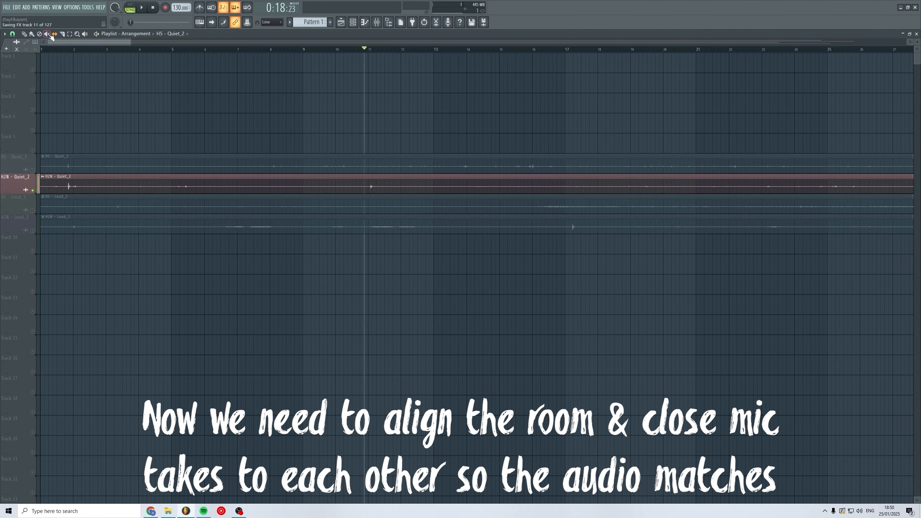
Shift the H5 quiet clip so its first transient lines up with the H2N quiet take.
click(33, 171)
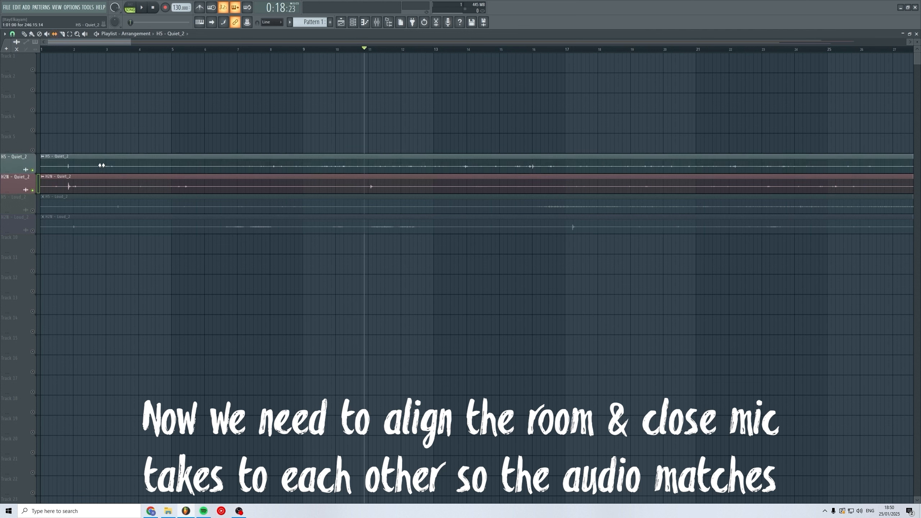
drag(103, 166, 181, 190)
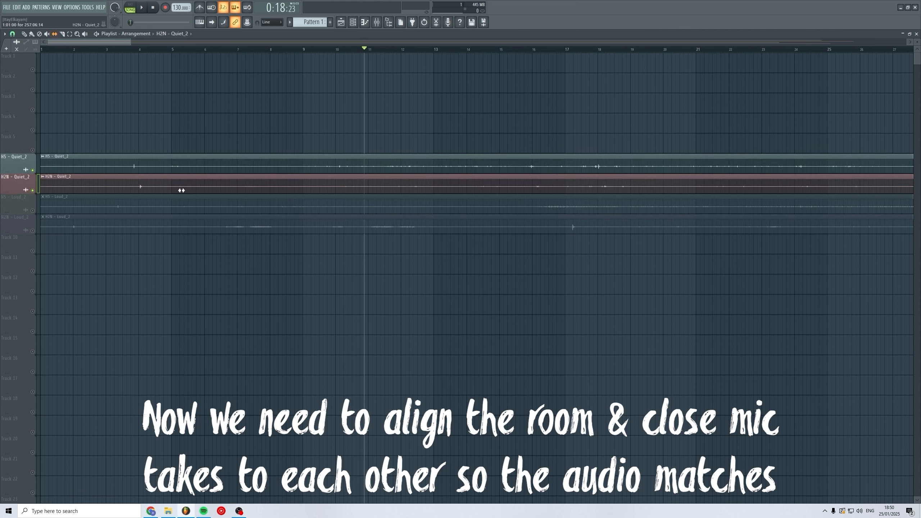
click(126, 49)
key(space)
key(space)
key(space)
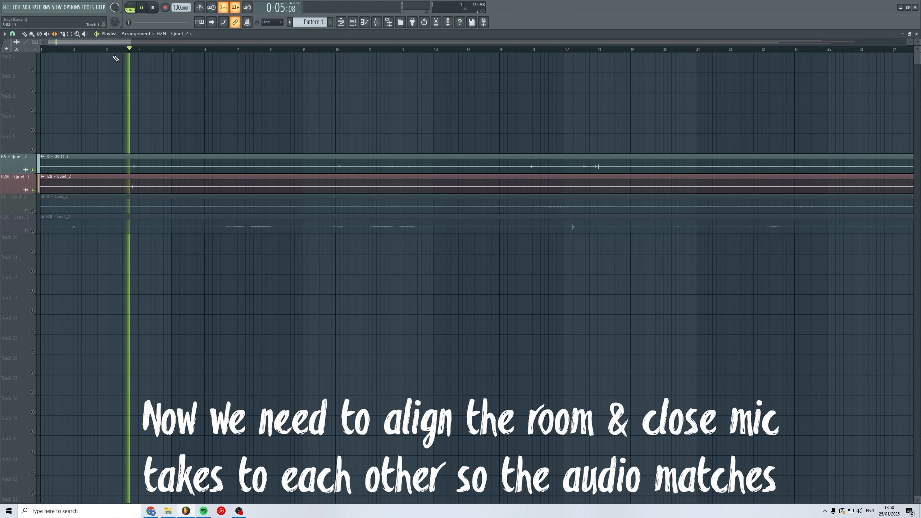
scroll(134, 117, up, 1)
scroll(110, 173, up, 2)
scroll(323, 169, up, 8)
key(space)
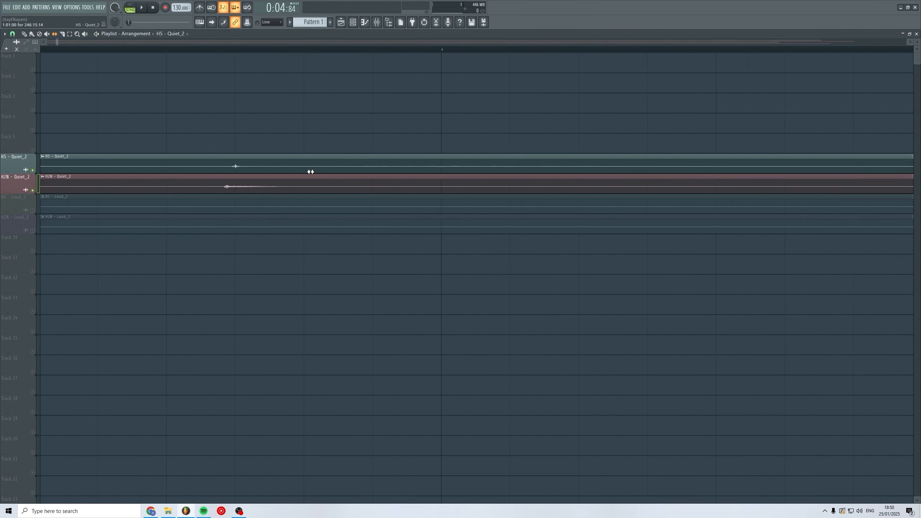
key(space)
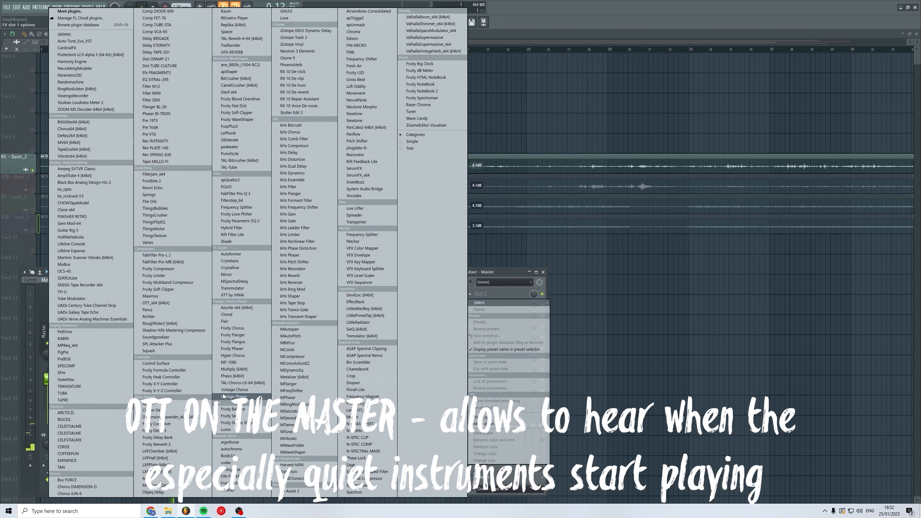
Insert OTT on the master mixer track to make quiet instruments audible.
click(174, 302)
drag(177, 282, 203, 302)
drag(198, 377, 228, 299)
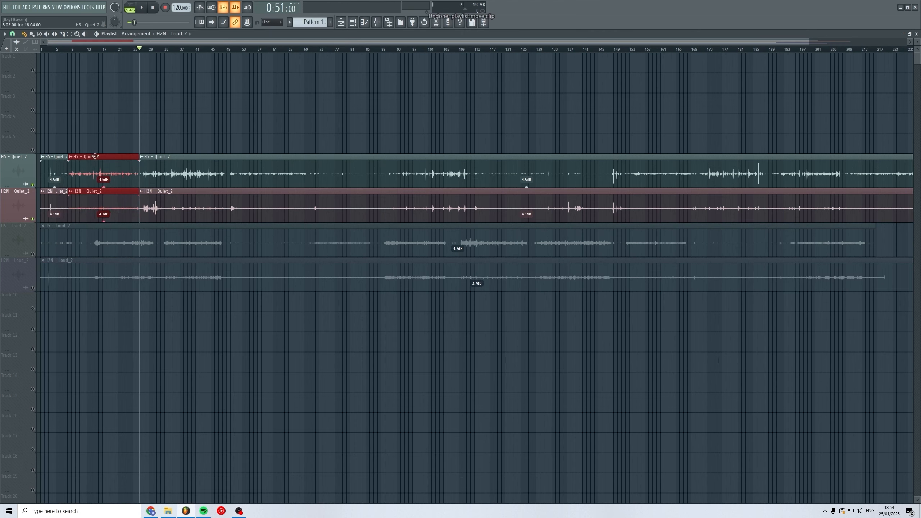
Move the first instrument's quiet clip slices onto new tracks and name the track Seed Shaker Large.
drag(72, 191, 40, 335)
right_click(24, 340)
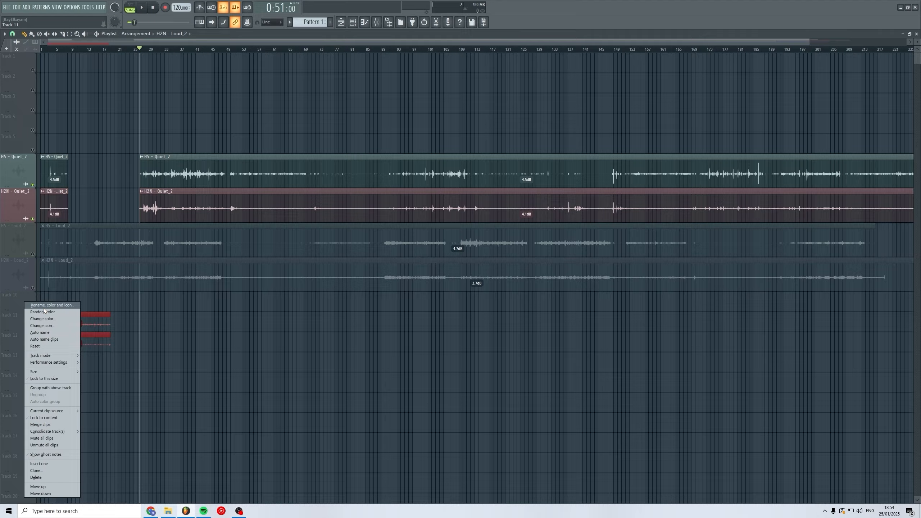
click(39, 305)
text(Seed Shaker Large)
key(Return)
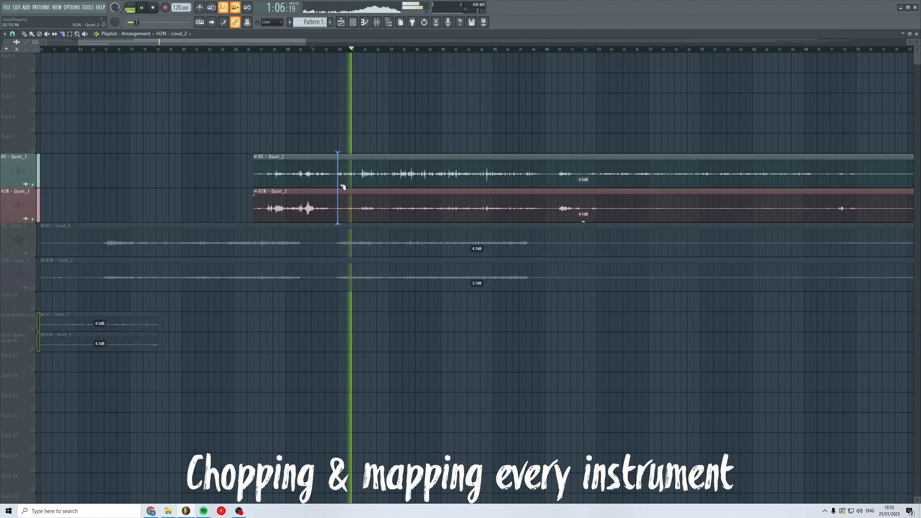
Open the mixer and route the H5 quiet channel to mixer insert 1.
right_click(29, 303)
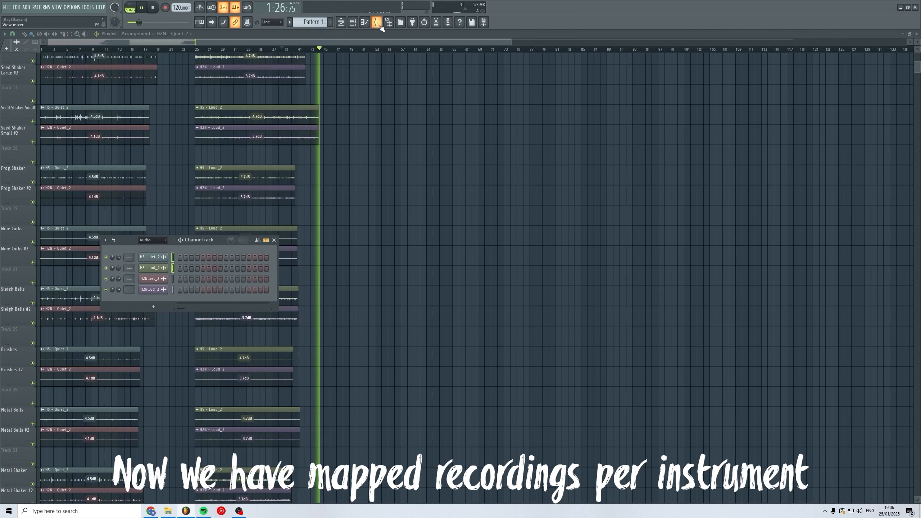
click(377, 22)
right_click(73, 282)
click(117, 366)
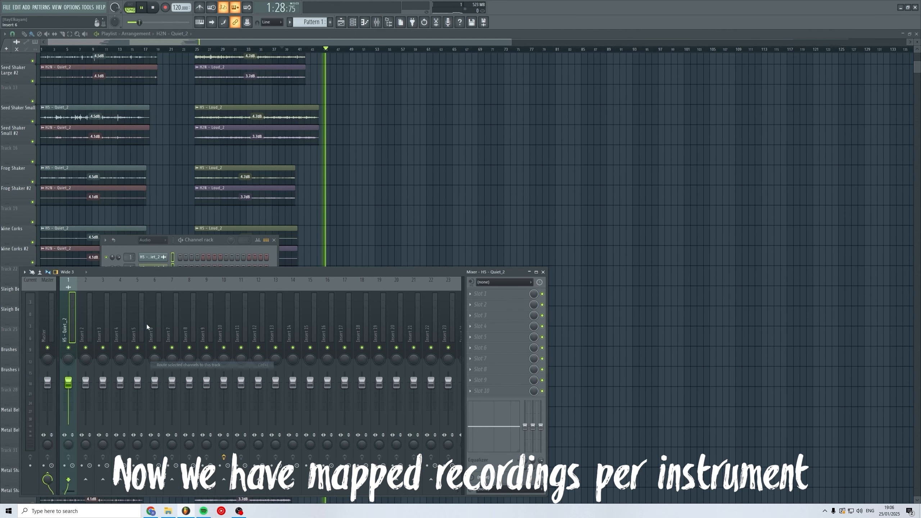
Route the H2N quiet channel to mixer insert 2 and play back to check the routing.
click(136, 251)
key(space)
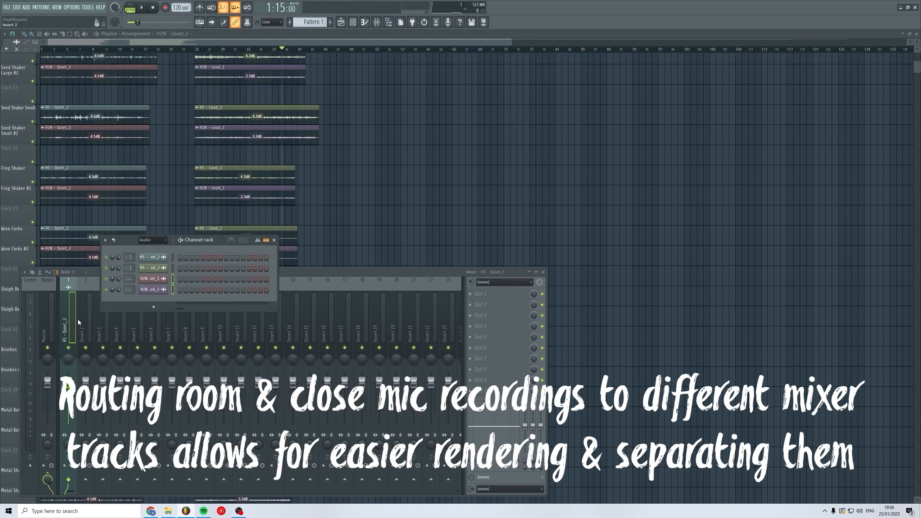
right_click(89, 319)
click(203, 365)
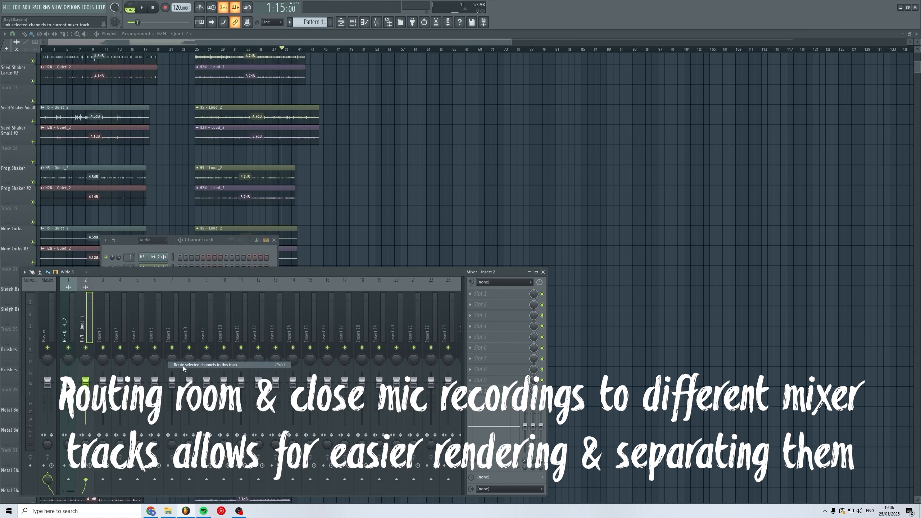
key(space)
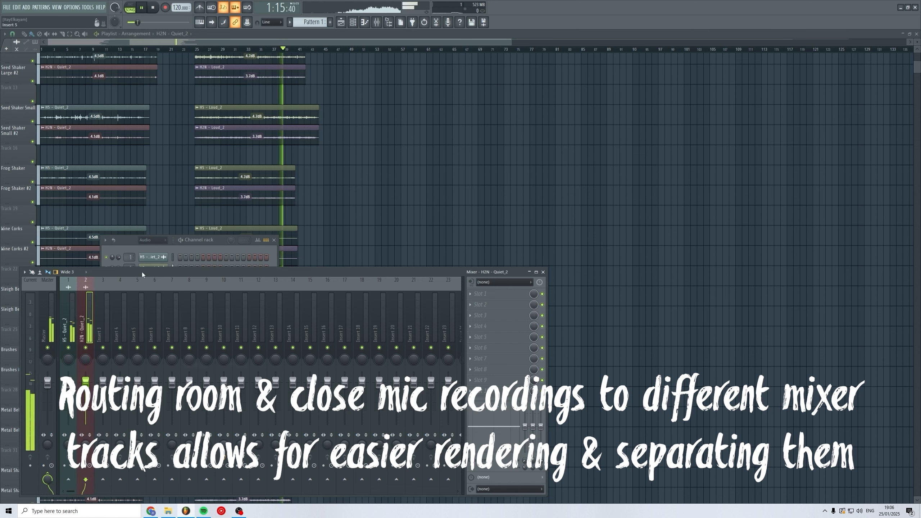
right_click(71, 347)
key(space)
key(space)
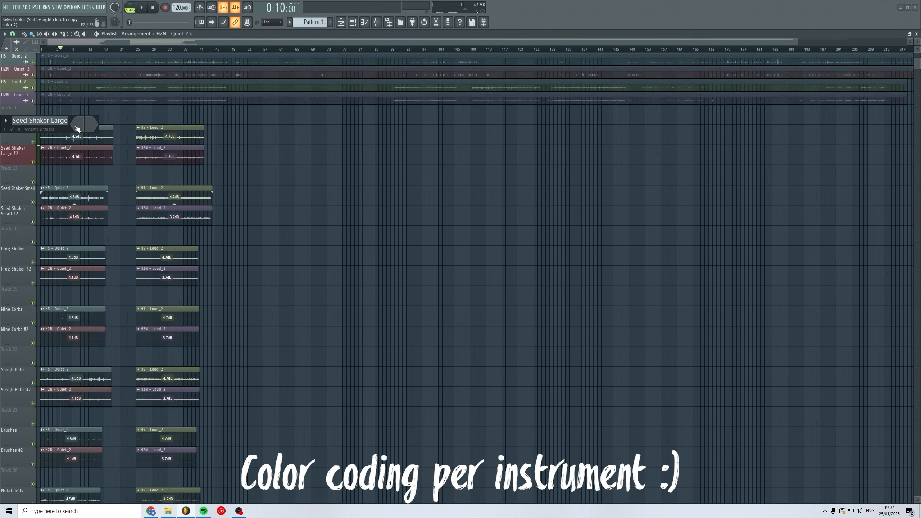
Give the Seed Shaker Small tracks an orange colour.
click(83, 127)
key(Return)
right_click(21, 187)
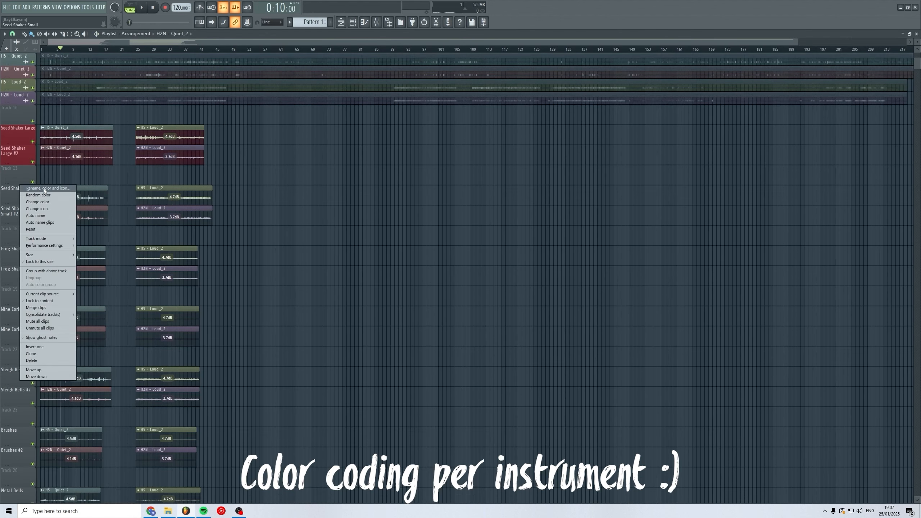
click(44, 190)
click(78, 182)
click(119, 255)
key(Return)
Colour the Frog Shaker tracks green.
right_click(14, 247)
click(36, 249)
click(78, 244)
click(137, 316)
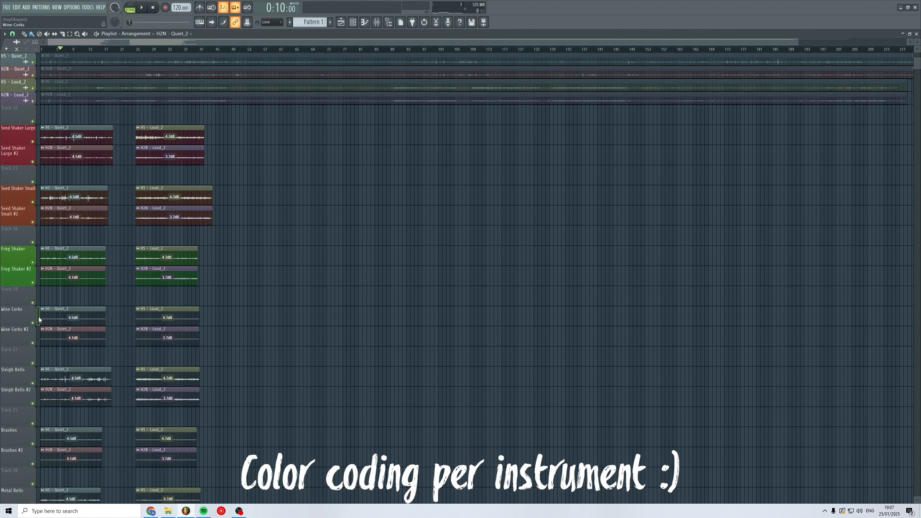
Colour the Wine Corks tracks teal.
right_click(20, 315)
click(41, 305)
click(78, 300)
click(156, 372)
key(Return)
Colour the Sleigh Bells tracks blue.
right_click(21, 375)
click(40, 306)
click(78, 301)
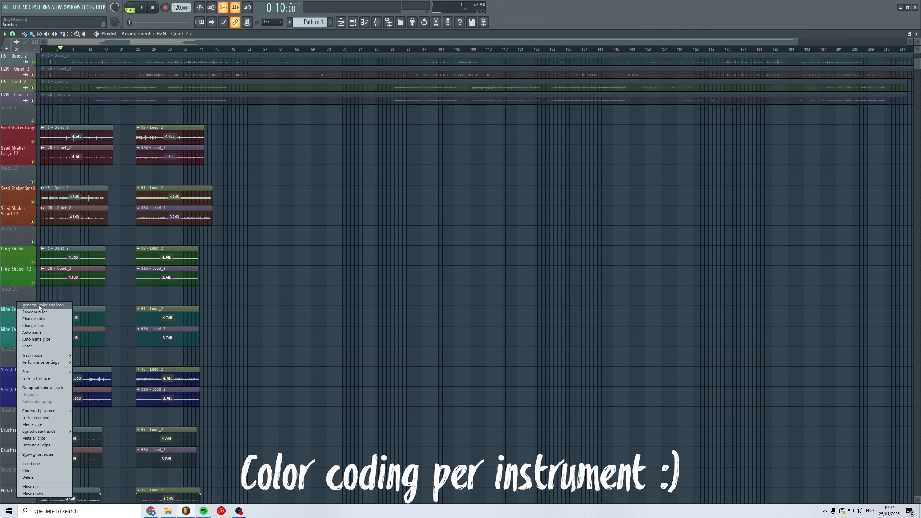
click(40, 305)
click(77, 296)
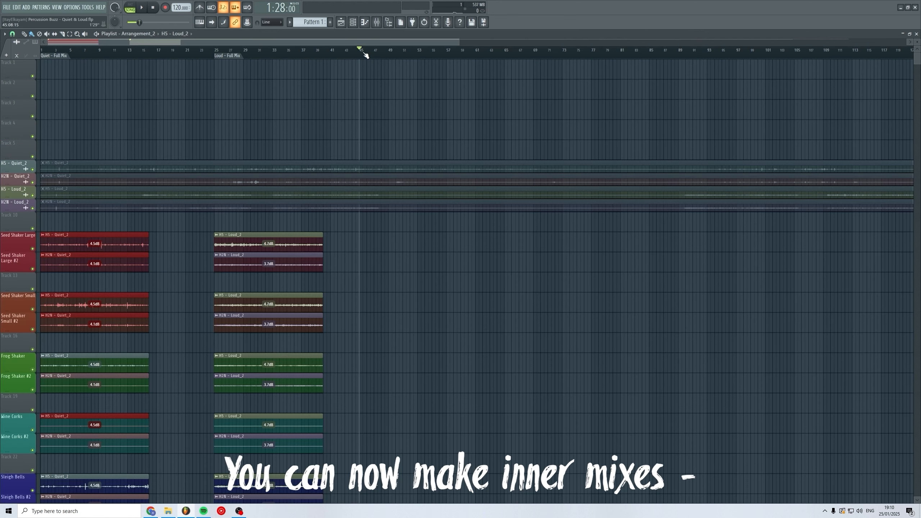
key(ctrl+v)
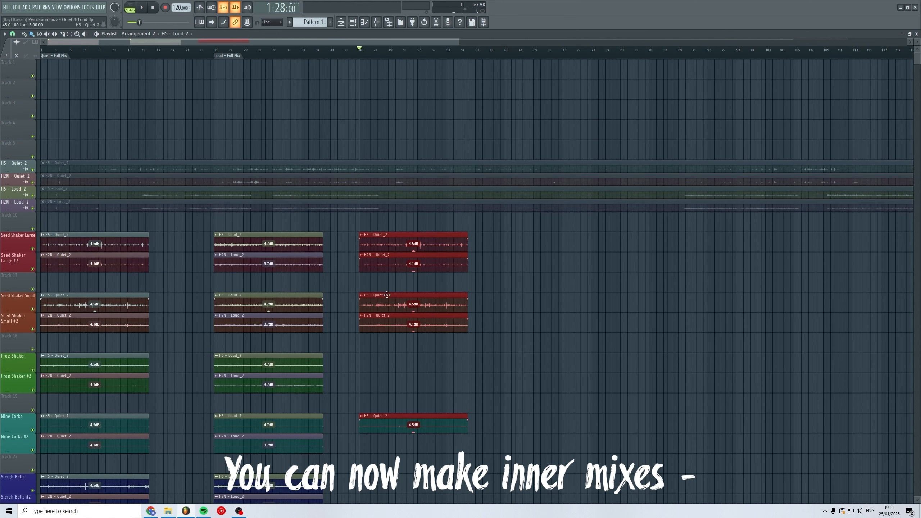
key(ctrl+z)
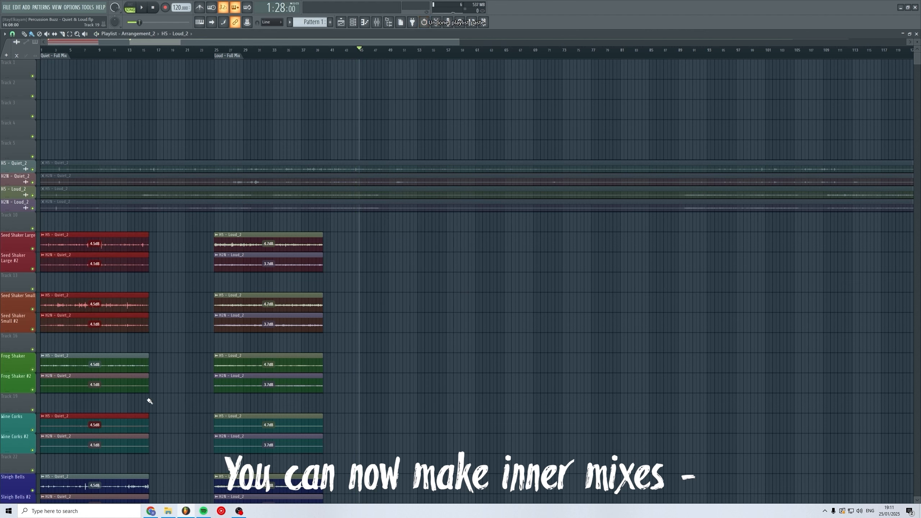
scroll(154, 448, down, 10)
scroll(144, 199, up, 6)
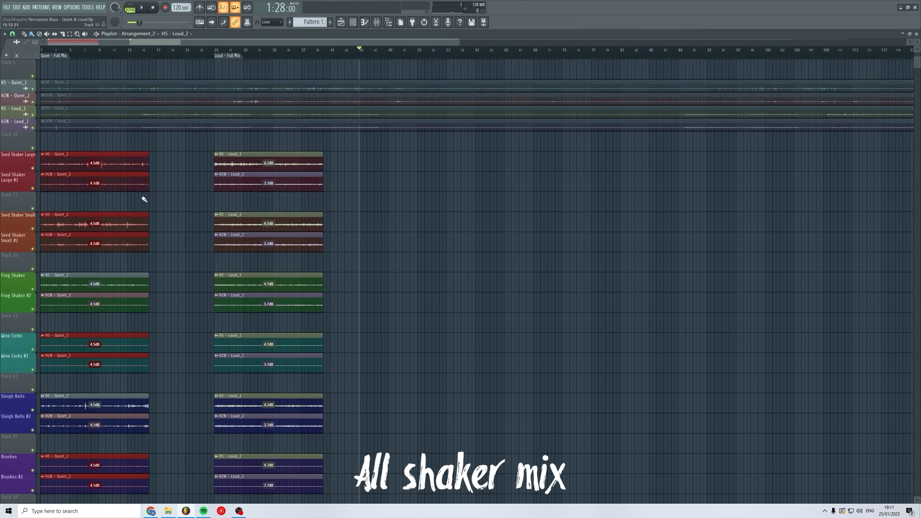
Paste the copied quiet clips at bar 45 to start a new inner mix and play it back.
key(ctrl+v)
key(space)
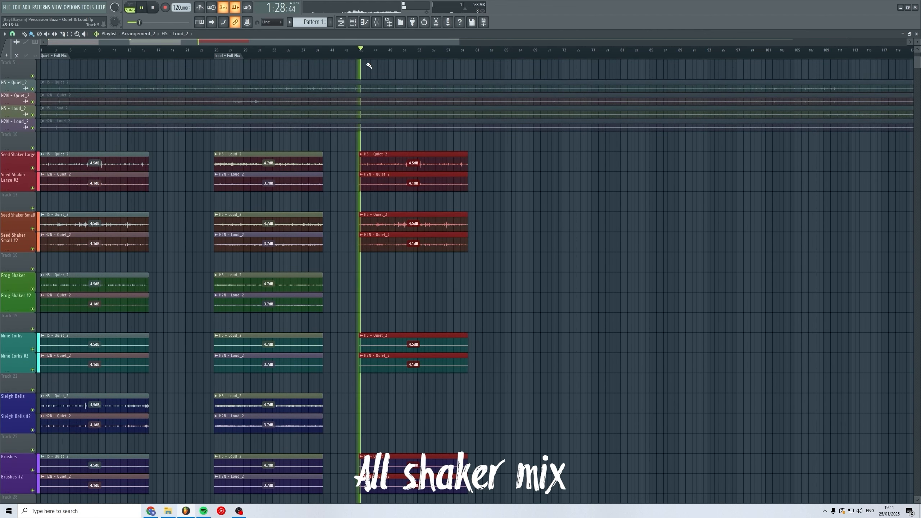
key(space)
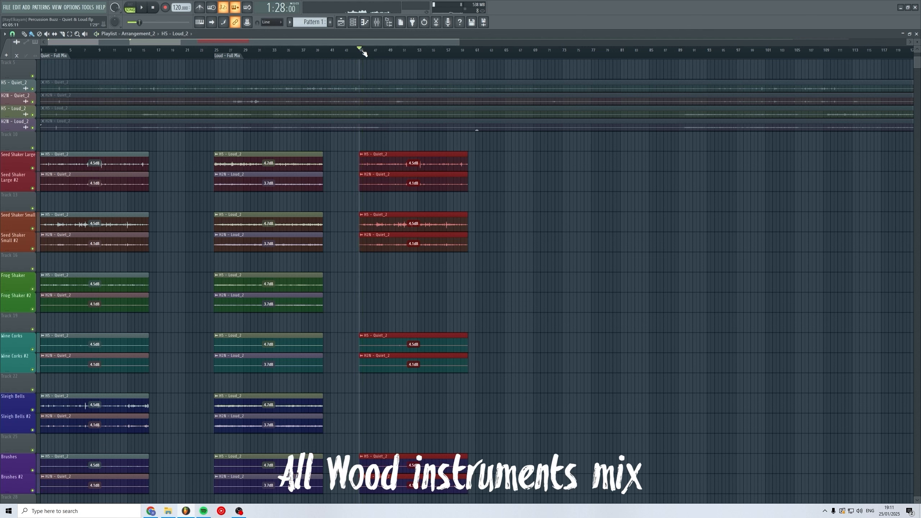
Add a timeline marker named Quiet - Wood Mix at the pasted section.
key(alt+t)
key(Caps_Lock)
text(Q)
key(Caps_Lock)
text(uiet -)
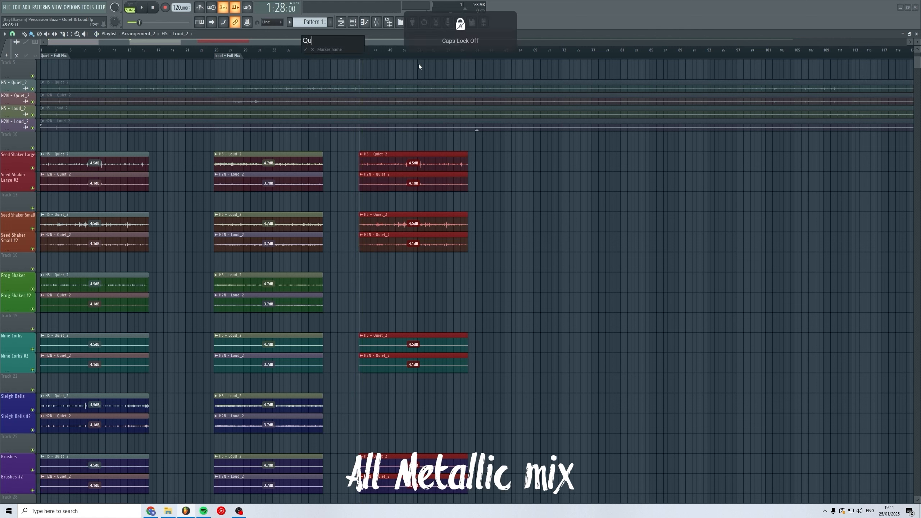
text( Wood Mix)
key(Return)
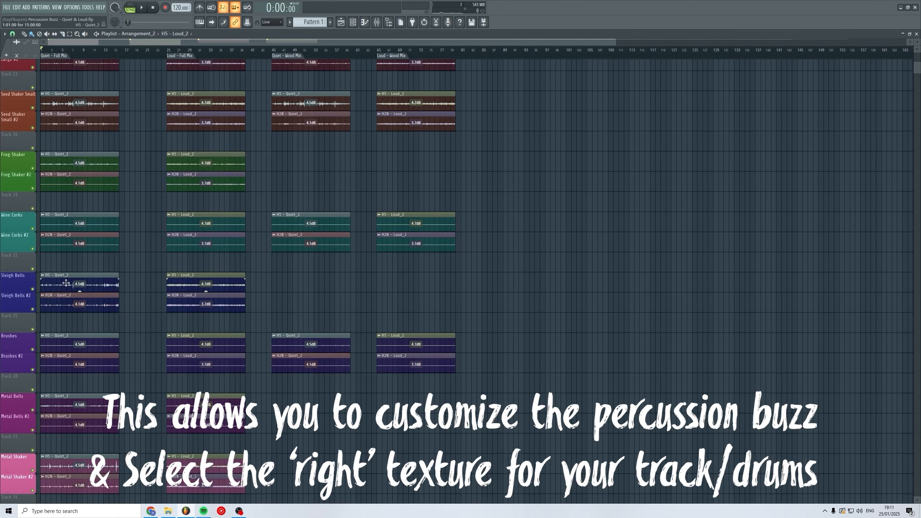
scroll(218, 393, down, 5)
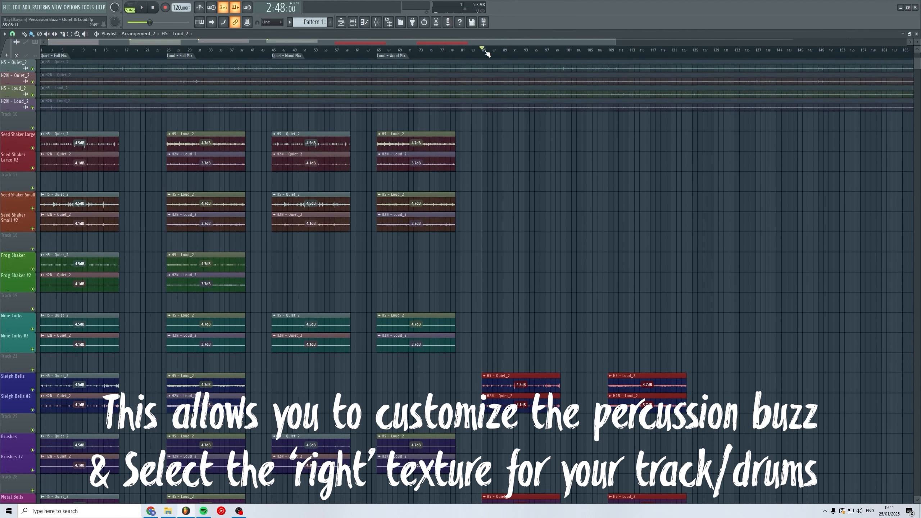
Name the marker Quiet - Metal Mix, then add another marker further along named Loud - Metal Mix.
text(Quiet - Metal Mix)
key(Return)
drag(598, 50, 609, 50)
key(alt+t)
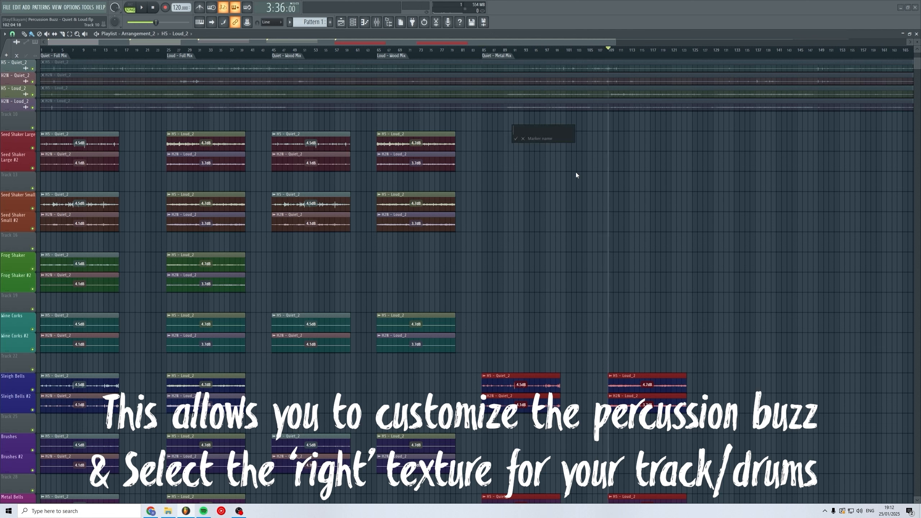
text(Lou)
key(BackSpace)
key(BackSpace)
key(BackSpace)
key(BackSpace)
key(BackSpace)
text(Loud)
key(Return)
Deselect everything and play the arrangement from several mix markers to audition each section.
key(ctrl+d)
key(space)
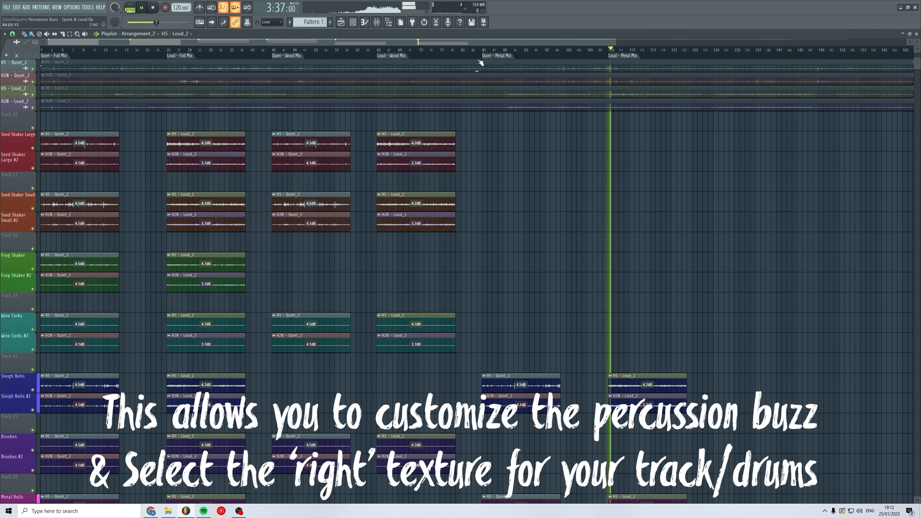
click(498, 50)
click(514, 50)
click(389, 50)
click(306, 50)
click(325, 50)
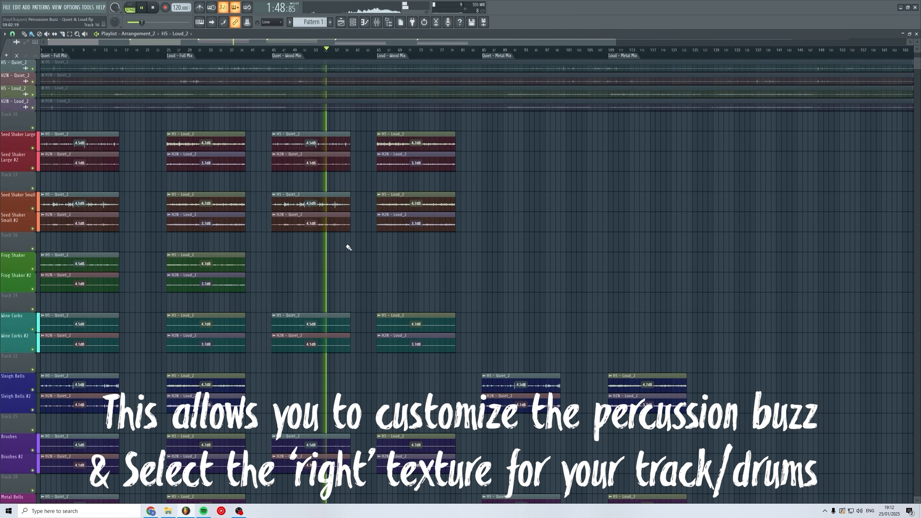
key(space)
drag(69, 259, 126, 283)
scroll(129, 376, down, 10)
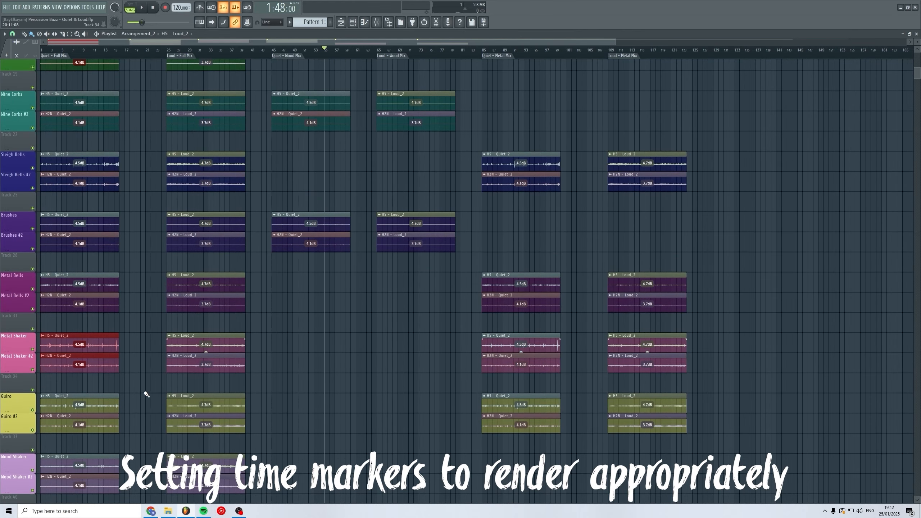
drag(68, 375, 70, 412)
scroll(191, 349, up, 9)
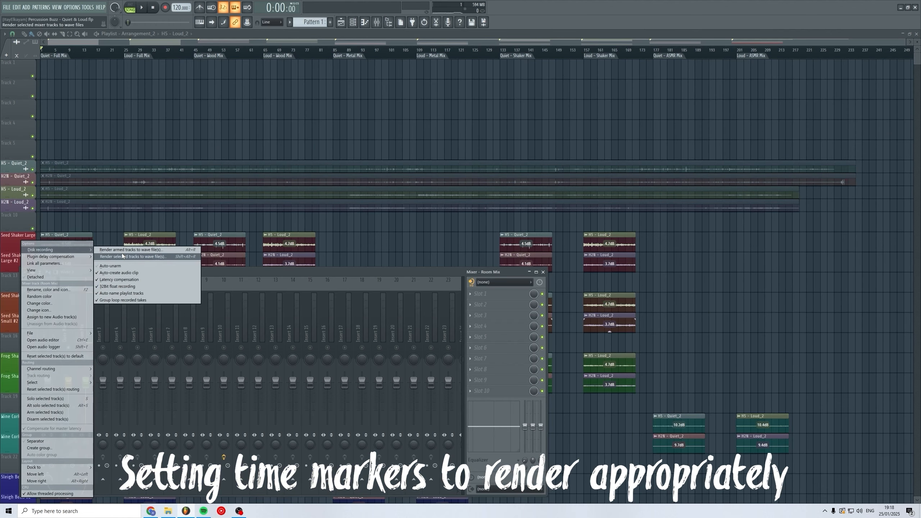
click(122, 256)
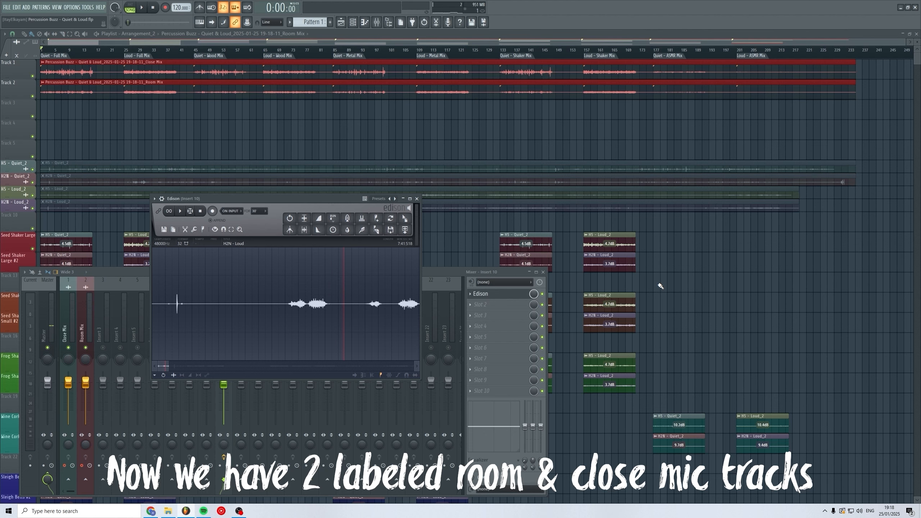
Close the open windows, save the project, and audition the Close Mix and Room Mix render tracks one at a time soloed.
ctrl+click(293, 127)
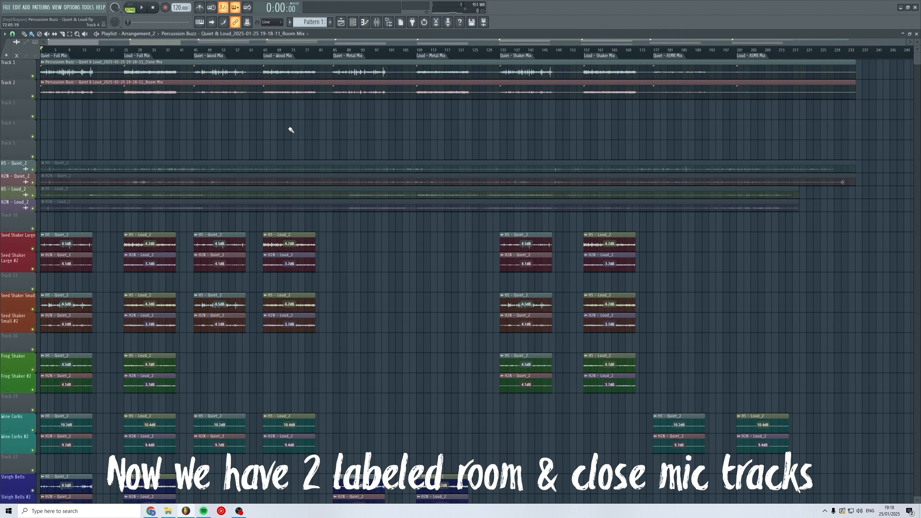
key(ctrl+s)
click(476, 294)
right_click(33, 77)
click(143, 50)
key(space)
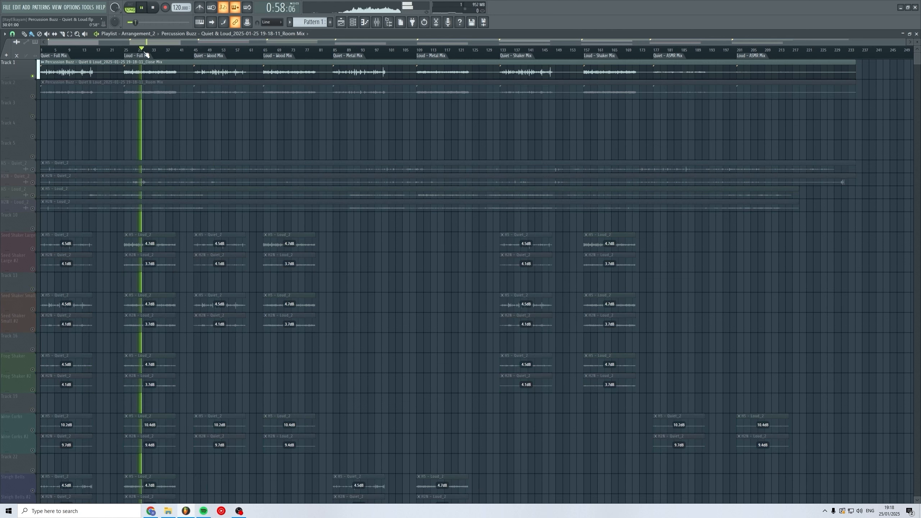
right_click(33, 96)
click(33, 77)
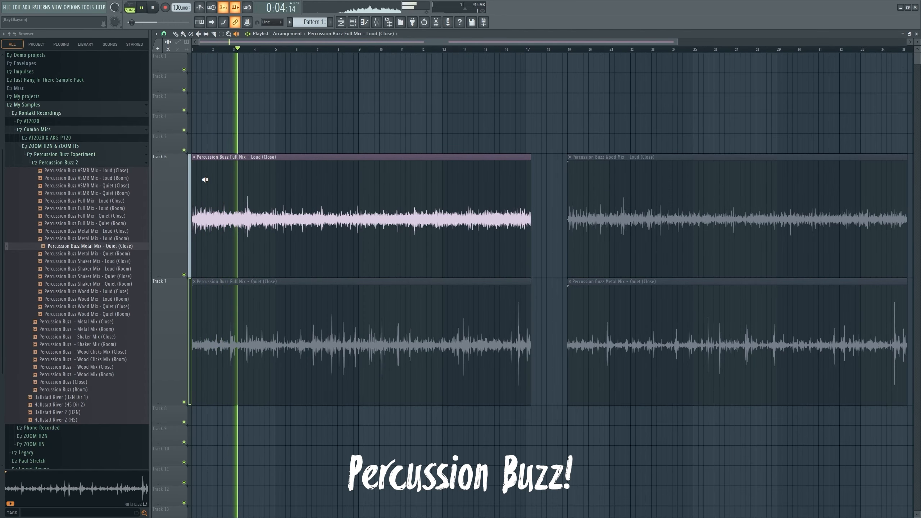
Audition the Percussion Buzz Full, Metal and Wood Mix clips in the song playlist.
click(296, 315)
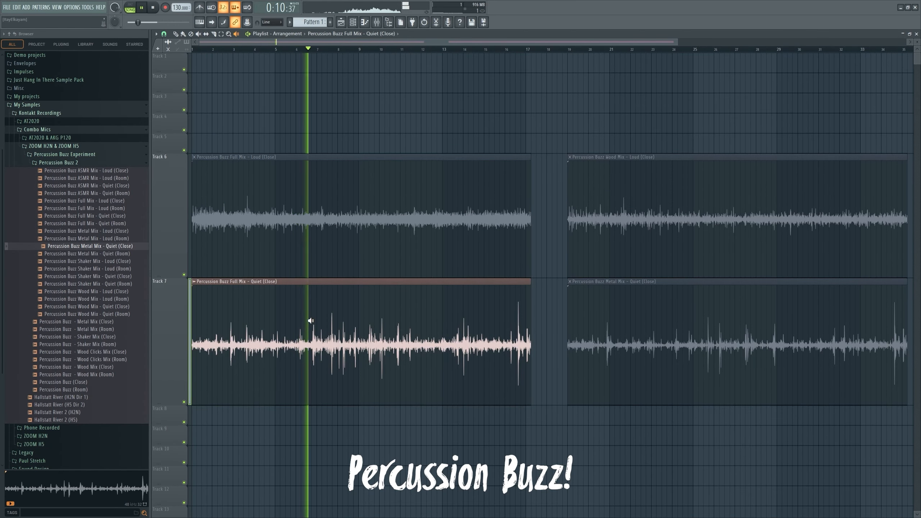
click(653, 312)
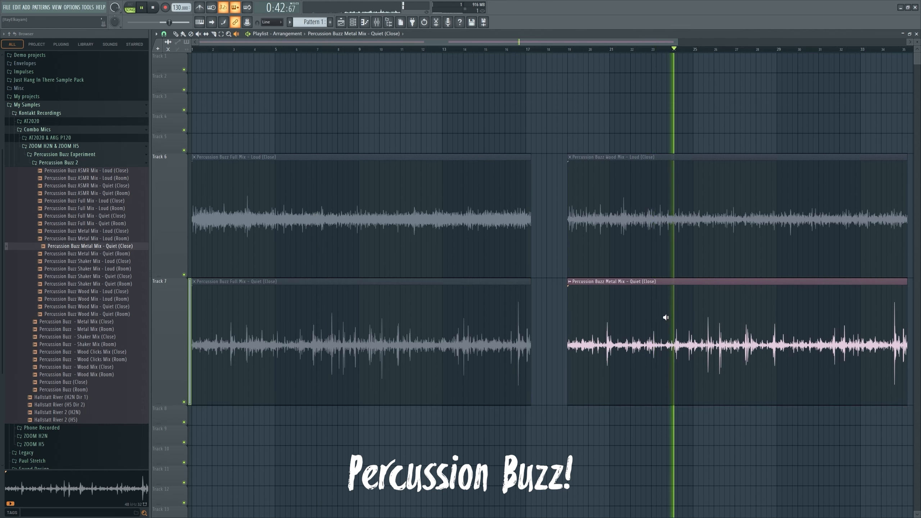
click(704, 238)
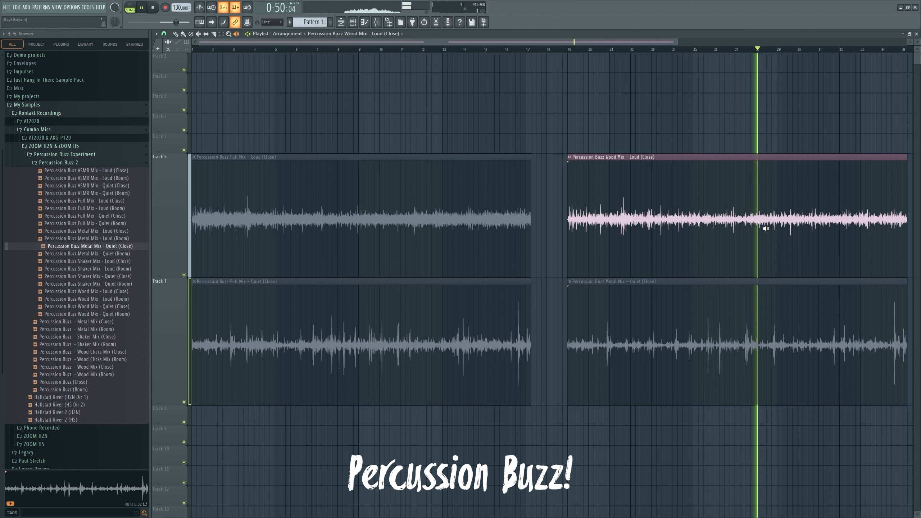
click(762, 312)
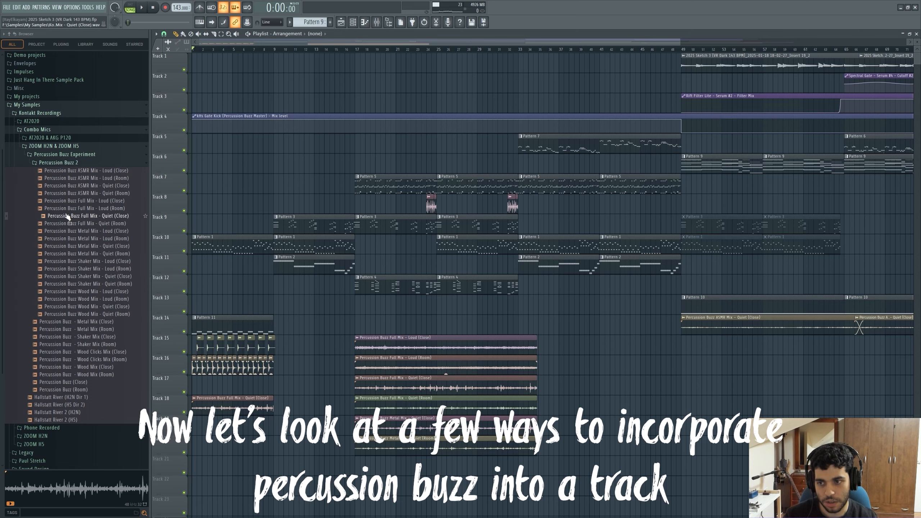
Preview the Percussion Buzz Full, Metal, Shaker and Wood Mix samples in the browser.
click(119, 224)
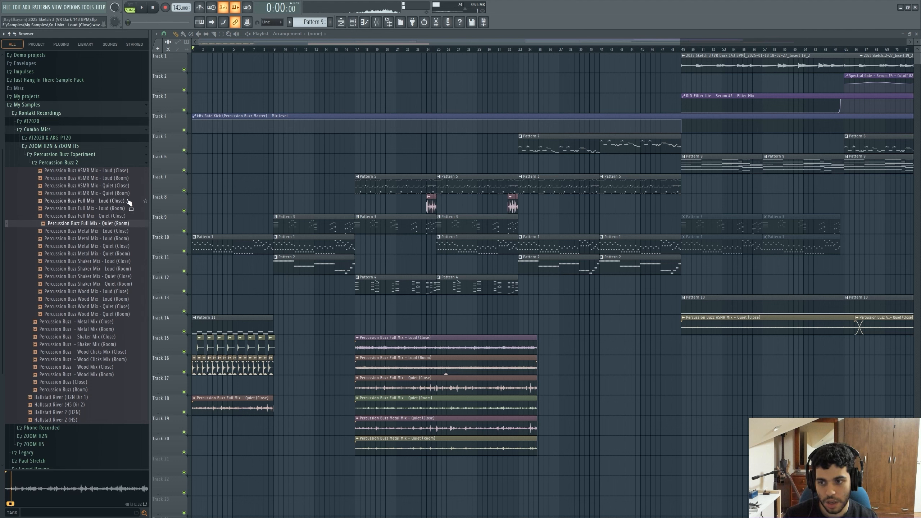
click(107, 203)
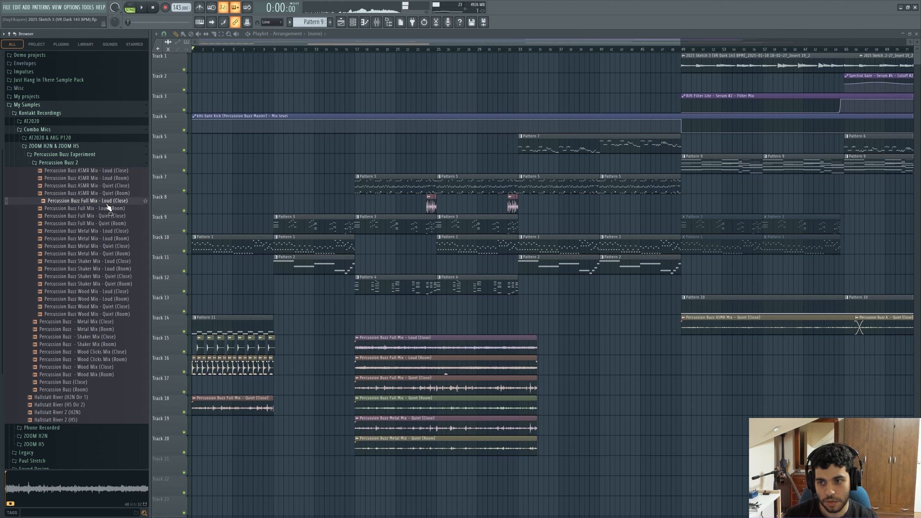
click(108, 209)
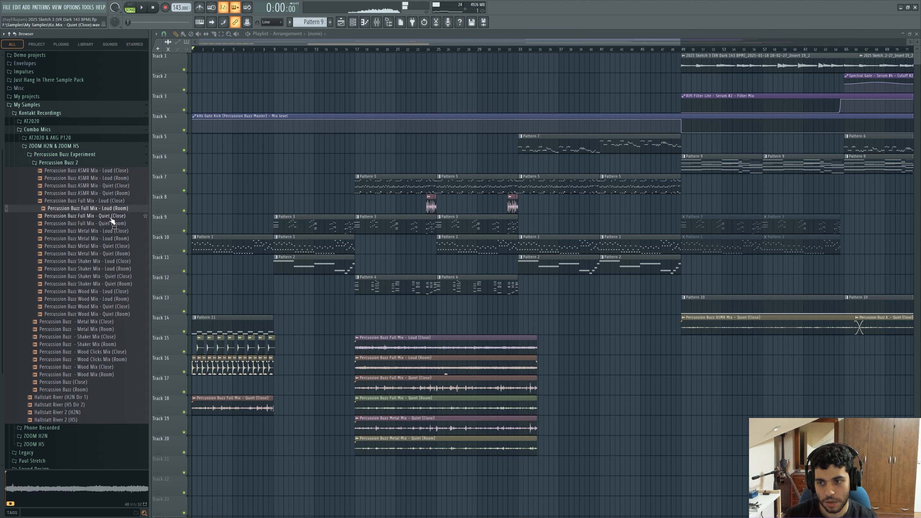
click(122, 256)
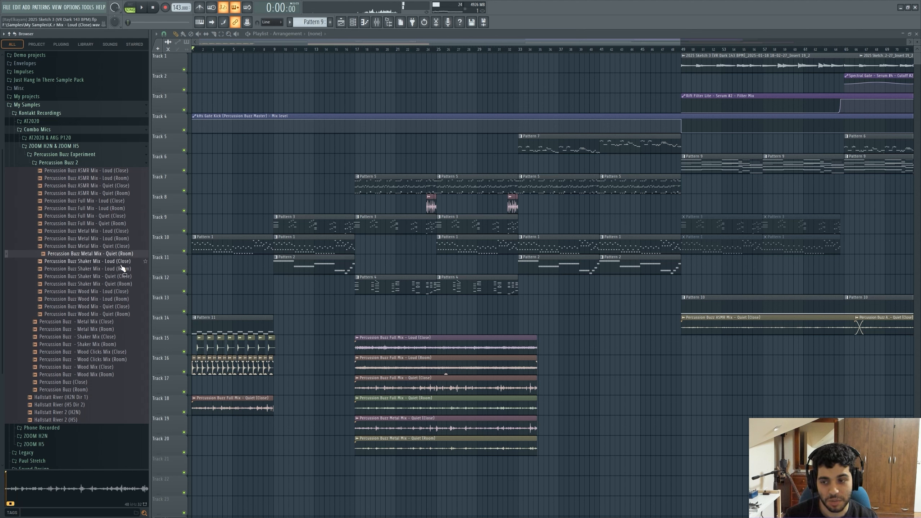
click(122, 262)
click(118, 293)
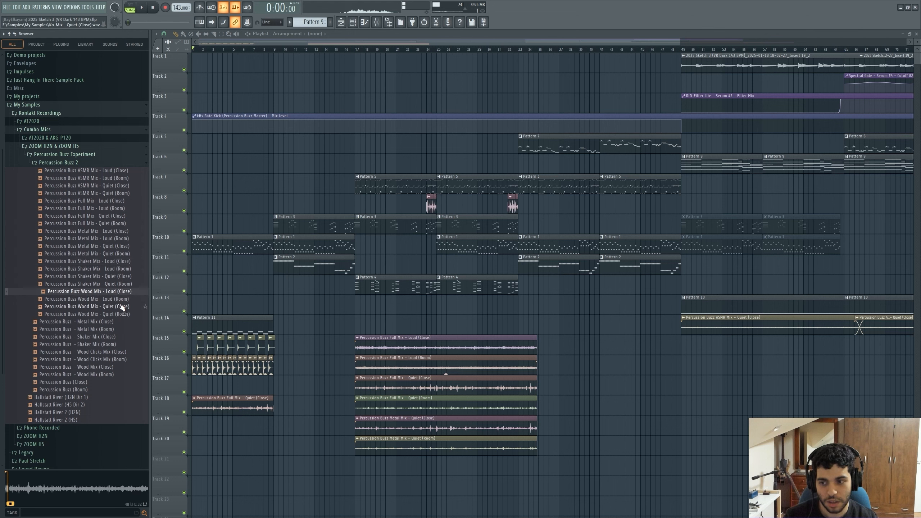
click(116, 271)
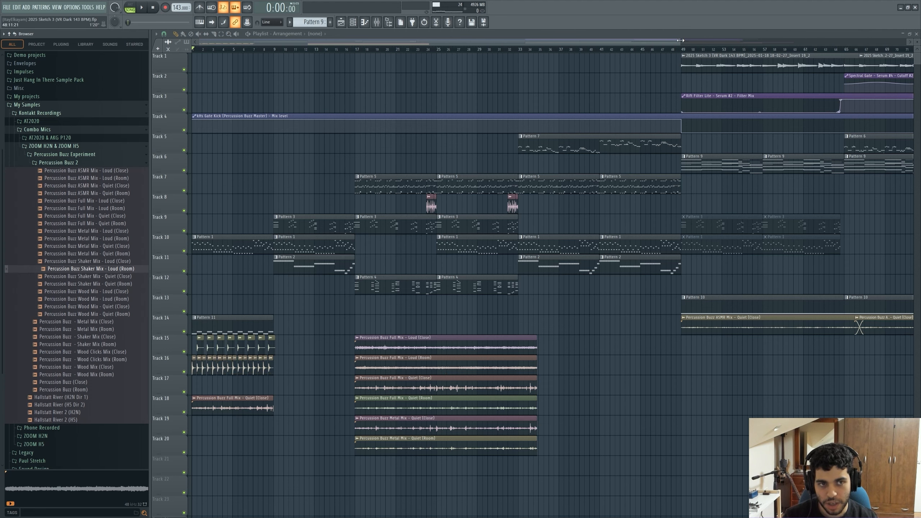
Mute Track 10 and play the song intro with the percussion loops, keeping Track 14 audible.
drag(681, 41, 537, 40)
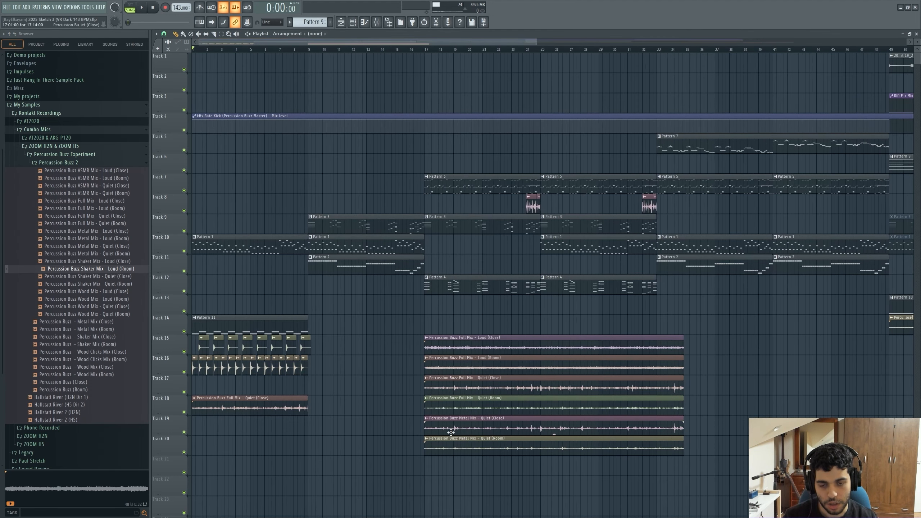
drag(529, 43, 493, 103)
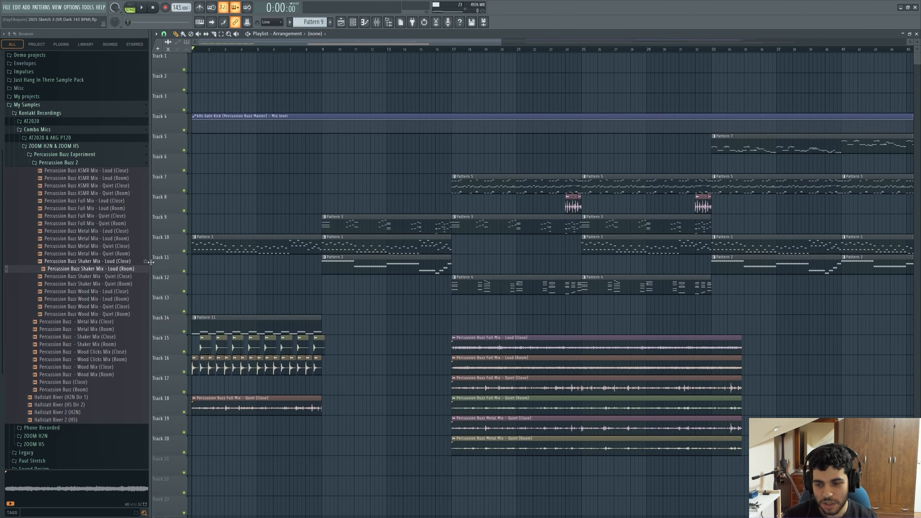
click(185, 251)
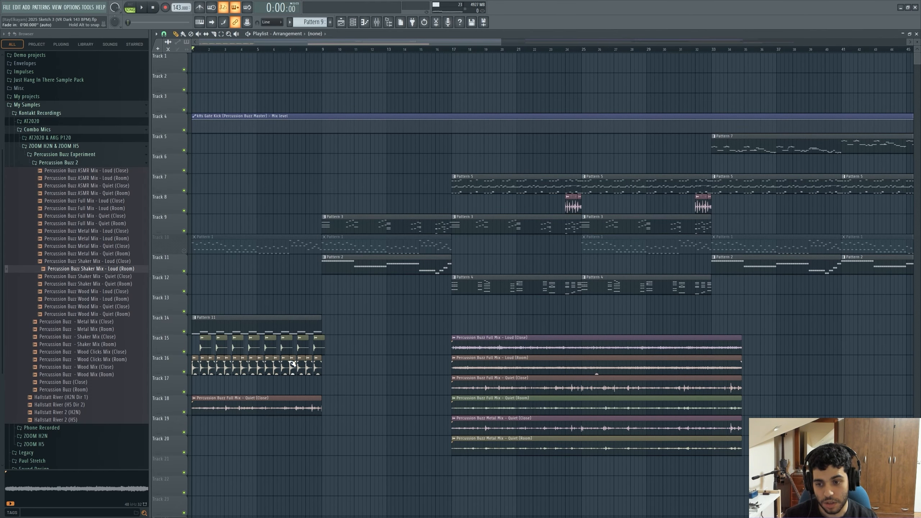
click(185, 332)
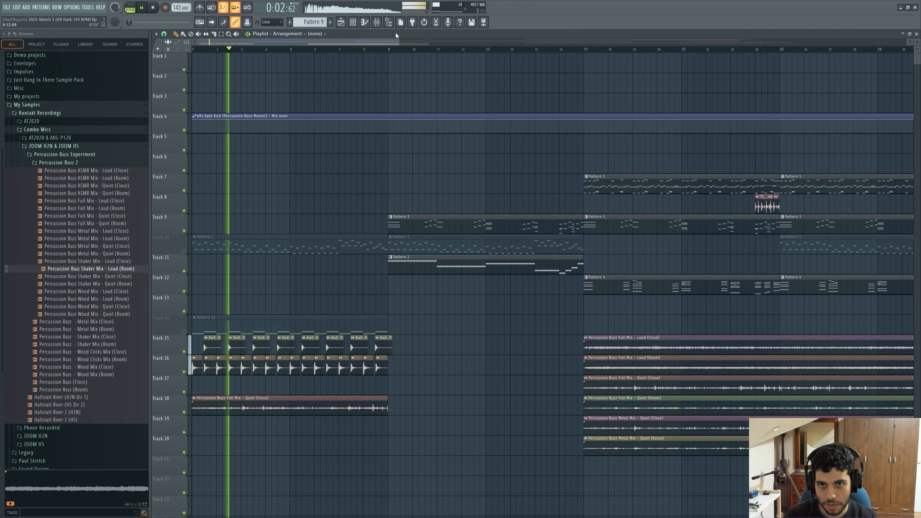
key(space)
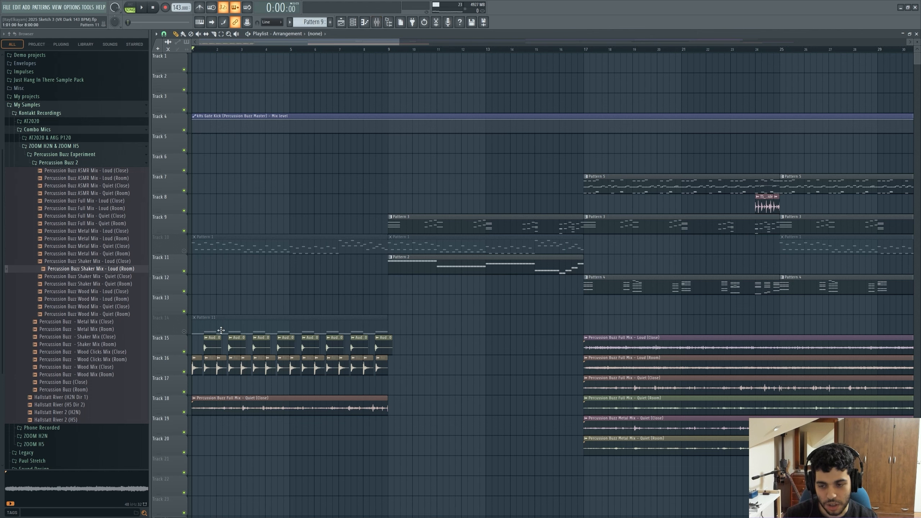
click(184, 332)
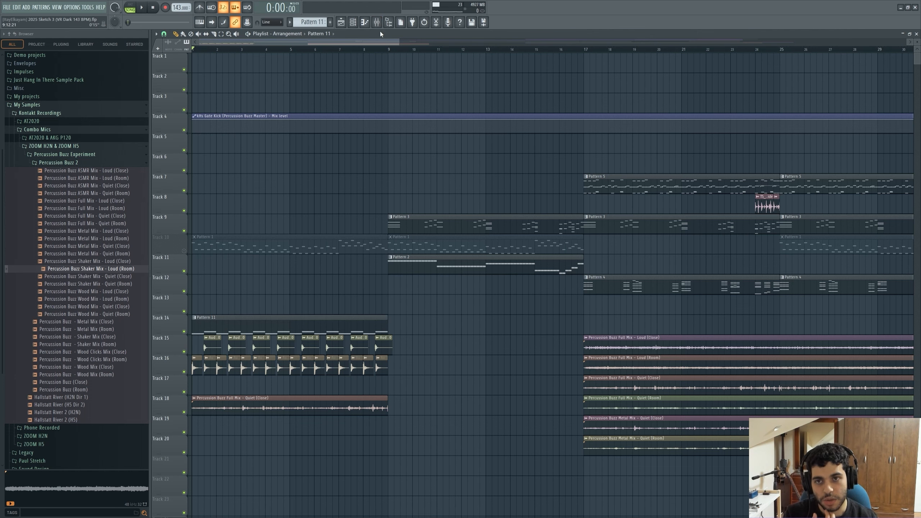
Open the Ghost Kick pattern in the piano roll to inspect its notes.
click(352, 22)
click(513, 178)
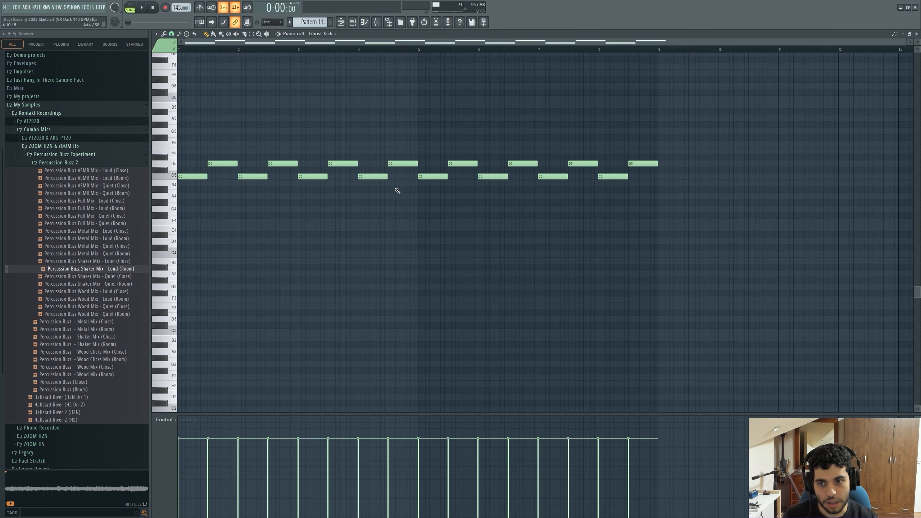
key(Escape)
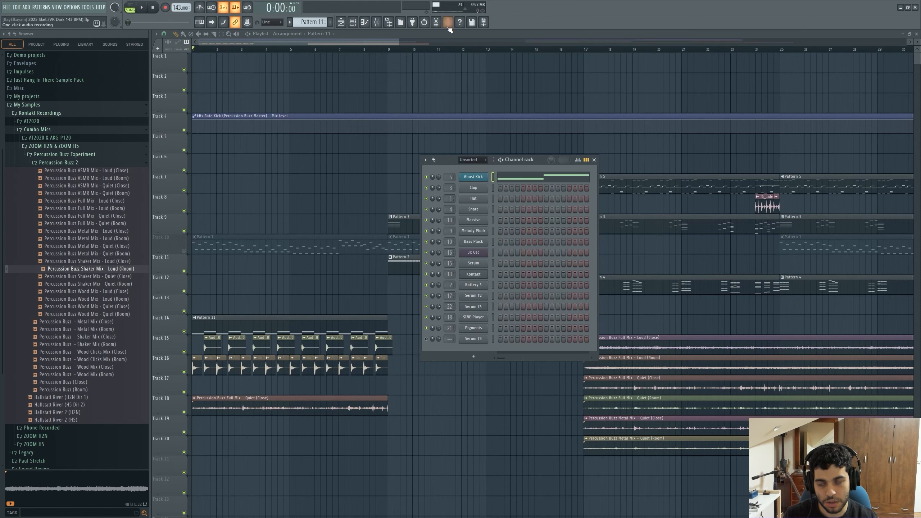
Open the mixer and the kHs Gate Kick plugin on the Percussion Buzz Master insert.
click(383, 24)
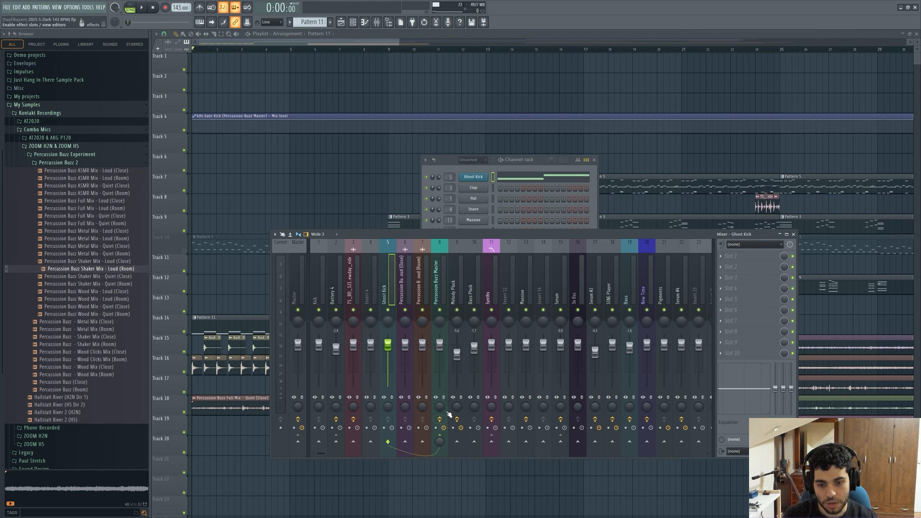
click(411, 290)
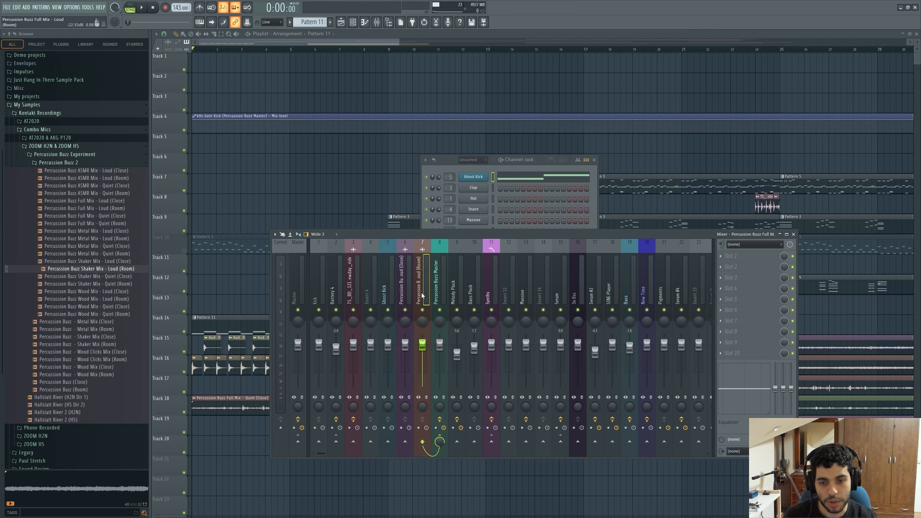
click(438, 293)
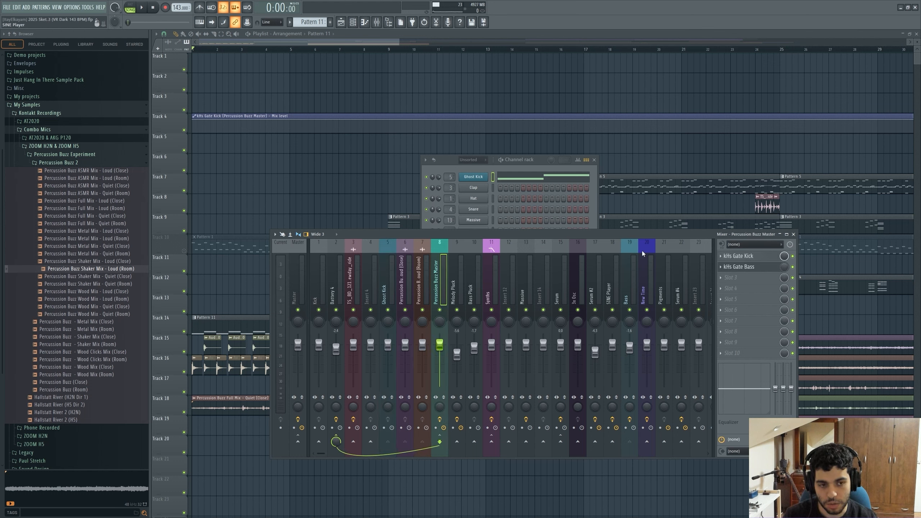
click(756, 258)
drag(220, 90, 356, 147)
Assign a sidechain aux input to kHs Gate Kick in the plugin wrapper's processing connections.
click(324, 144)
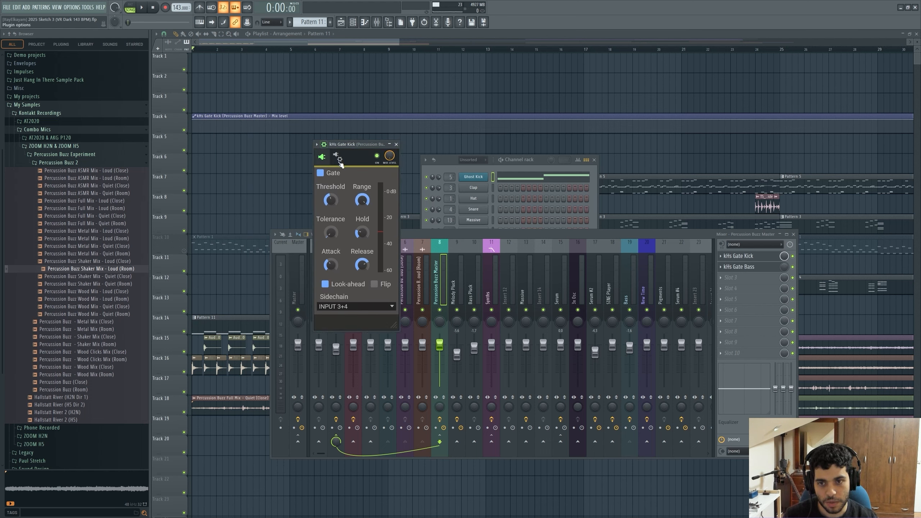
click(346, 173)
click(337, 259)
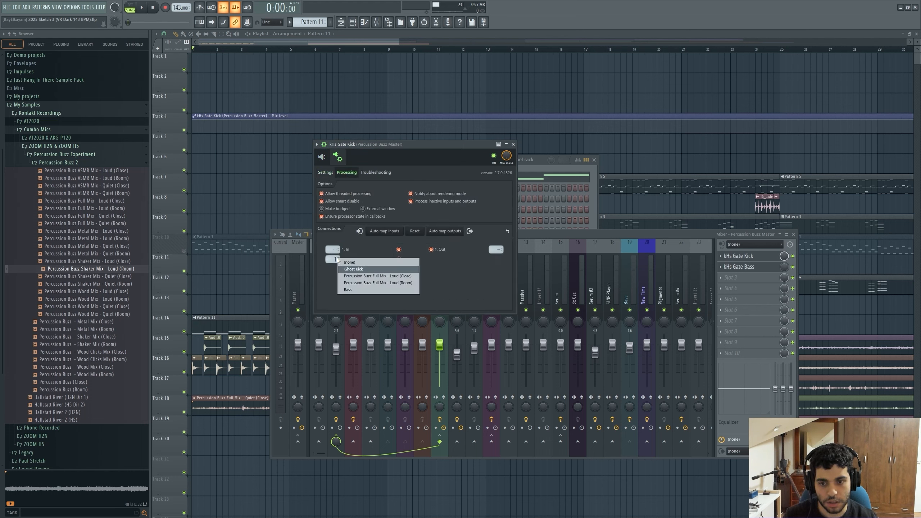
click(361, 243)
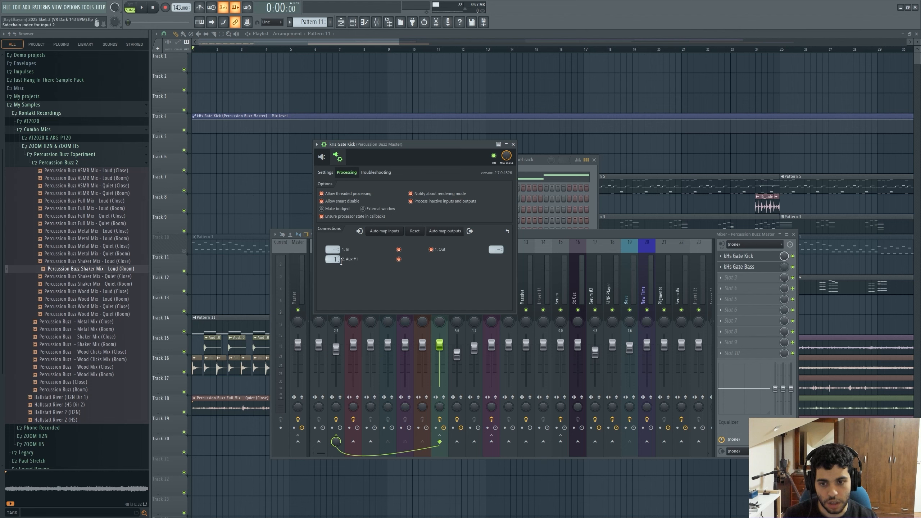
Set the gate's sidechain source to INPUT 3+4.
click(327, 166)
click(335, 307)
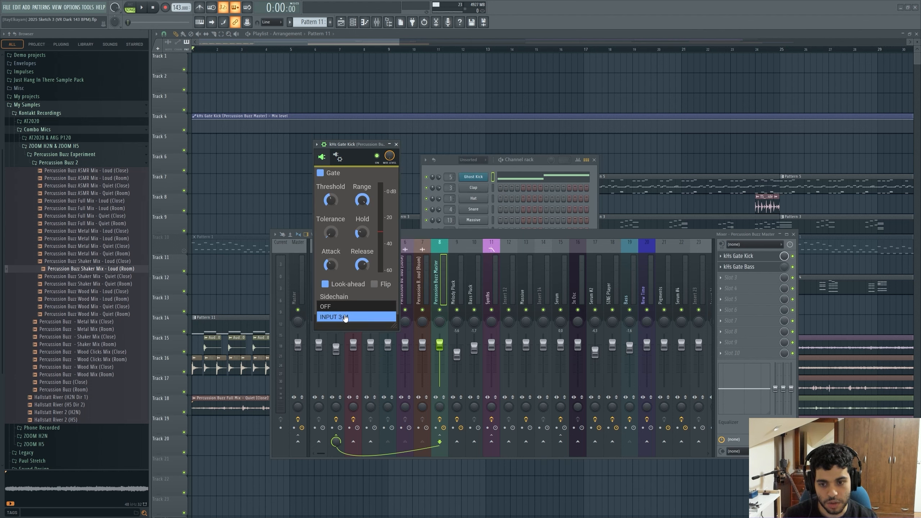
click(359, 293)
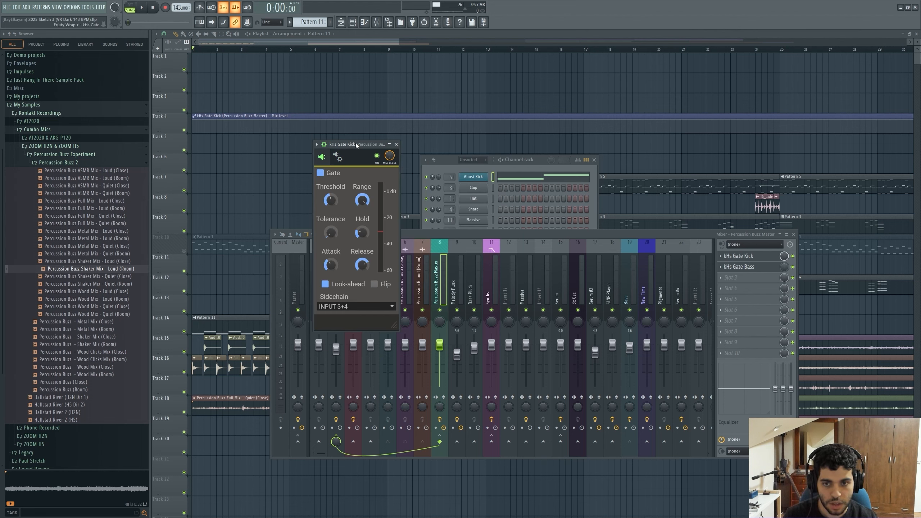
Audition playback while adjusting the kHs Gate Kick Release to about 182 ms.
drag(356, 144, 517, 273)
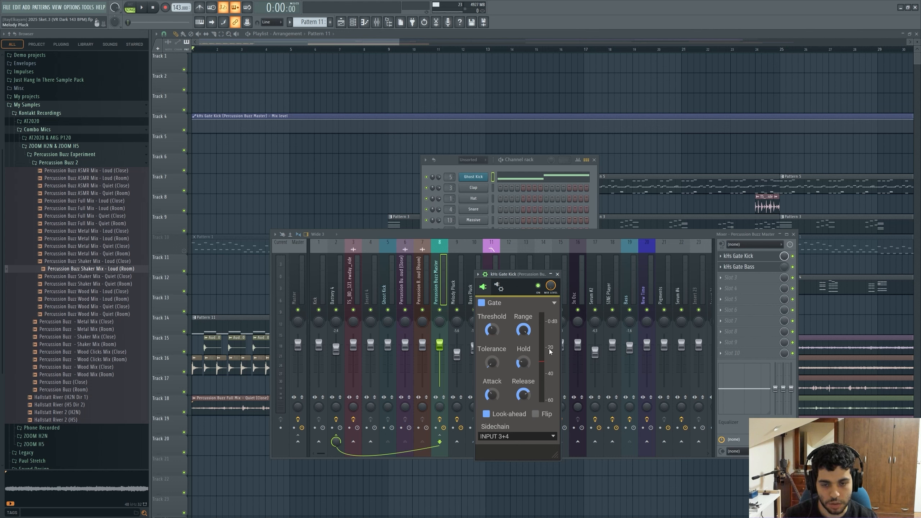
key(space)
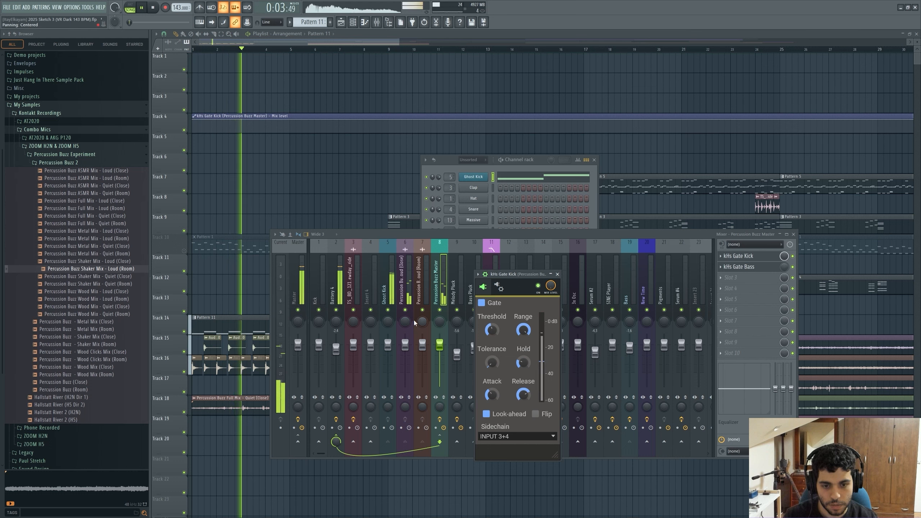
key(space)
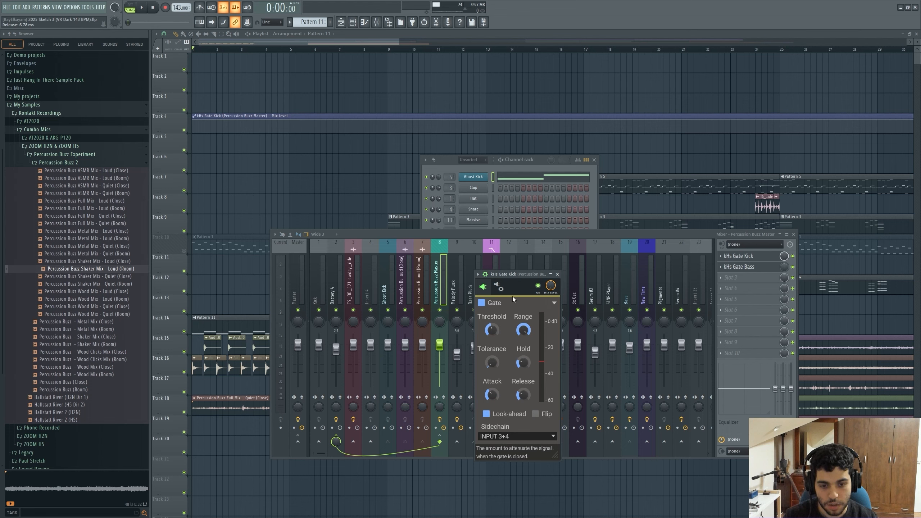
drag(511, 276, 518, 275)
key(space)
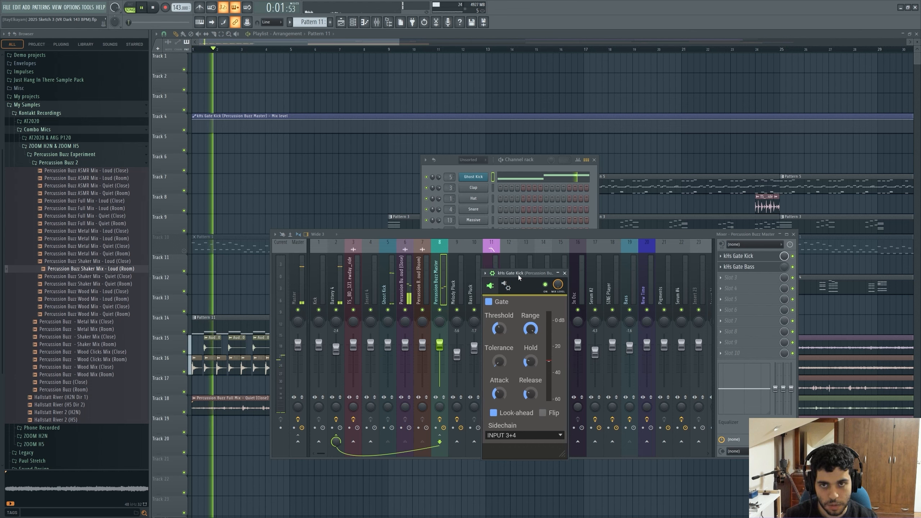
key(space)
drag(517, 274, 501, 282)
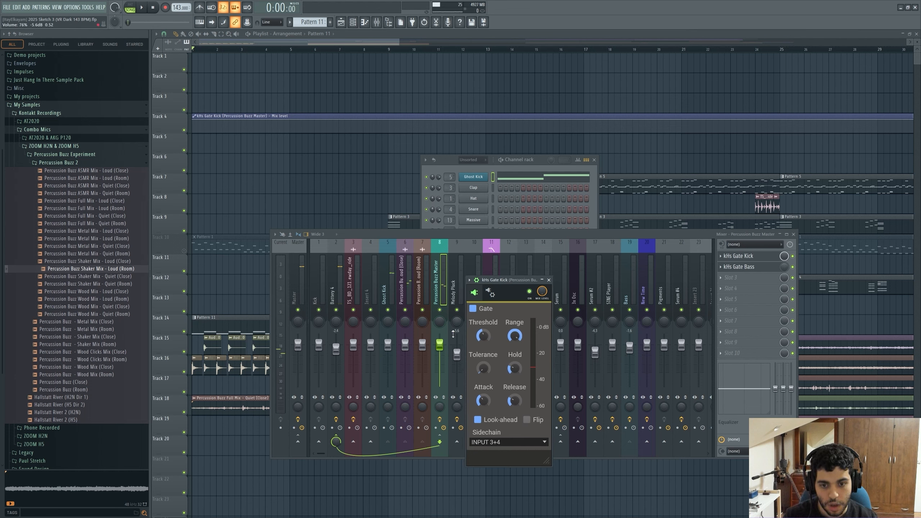
drag(440, 346, 439, 345)
click(495, 462)
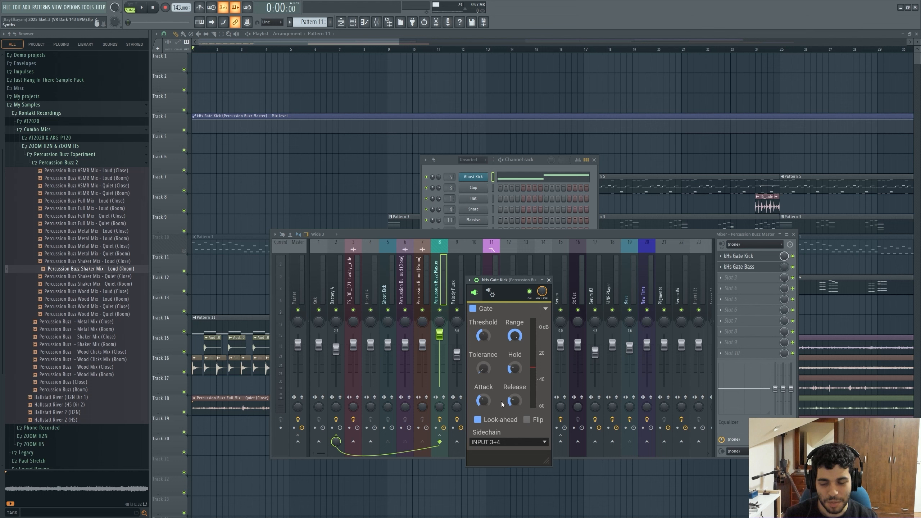
drag(515, 401, 514, 401)
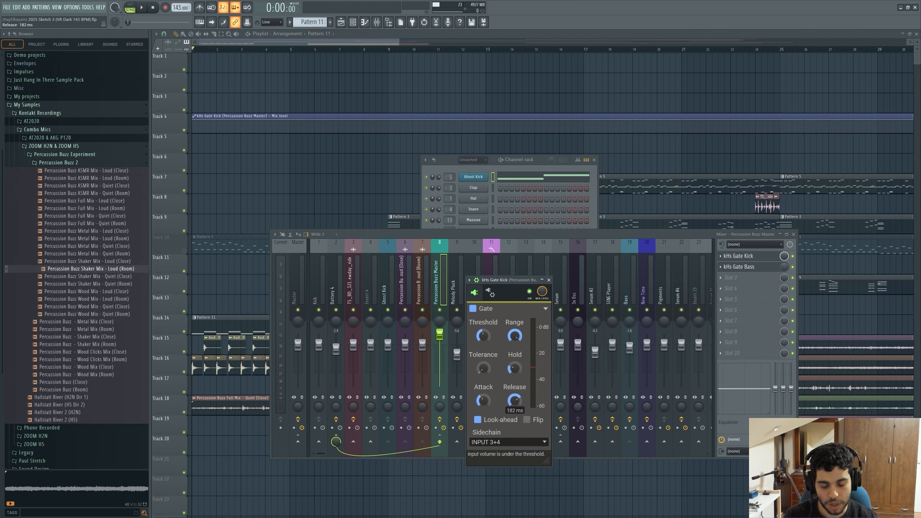
drag(489, 278, 504, 278)
key(space)
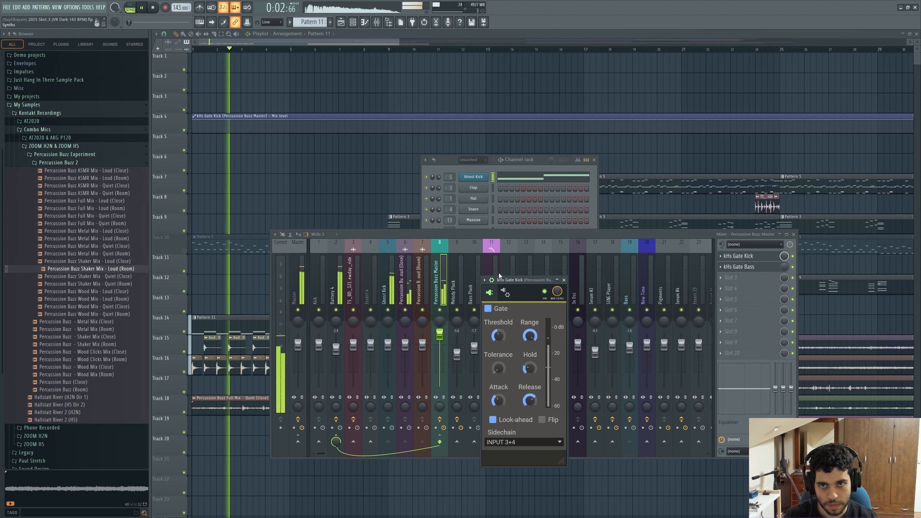
Play the arrangement from bar 17 to listen to the gated percussion mixes.
drag(406, 236, 458, 168)
key(space)
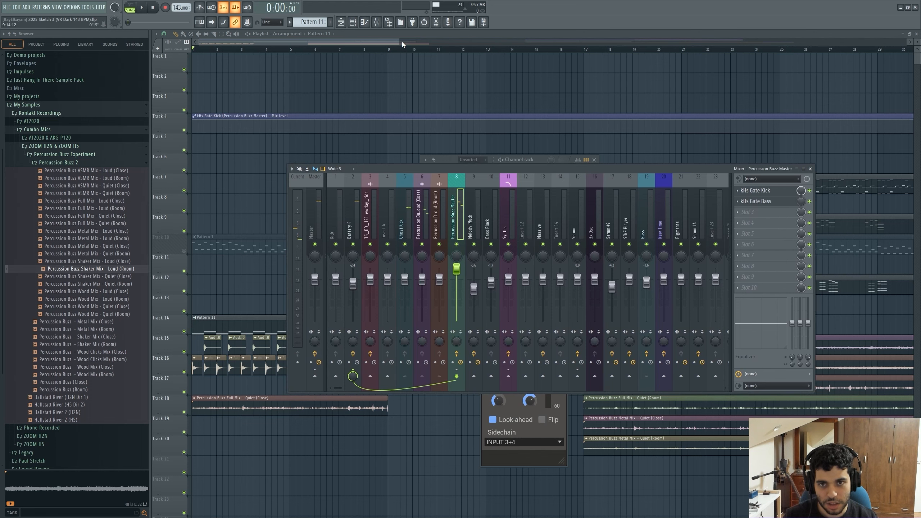
click(518, 414)
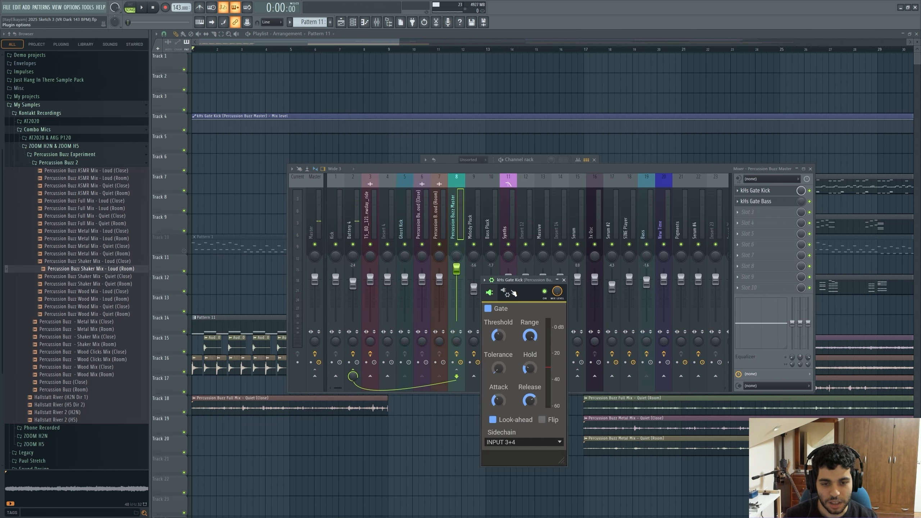
drag(512, 282, 442, 234)
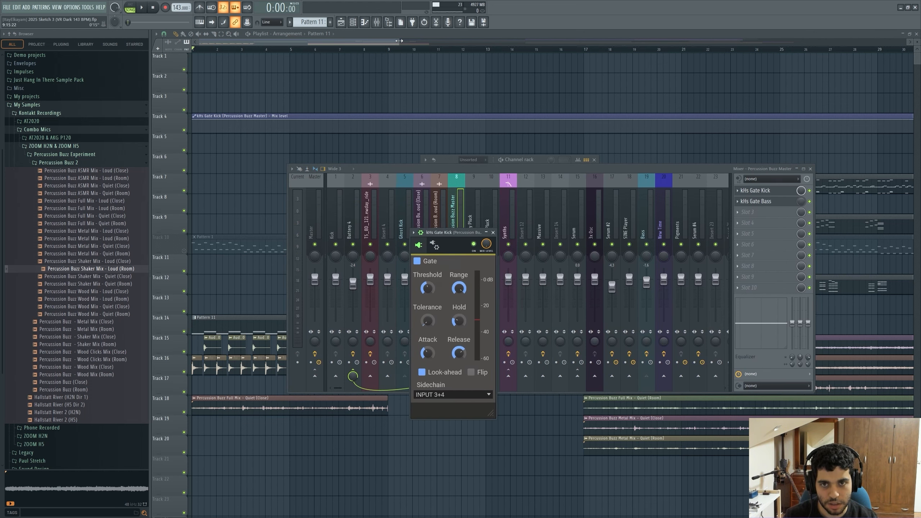
drag(399, 41, 500, 41)
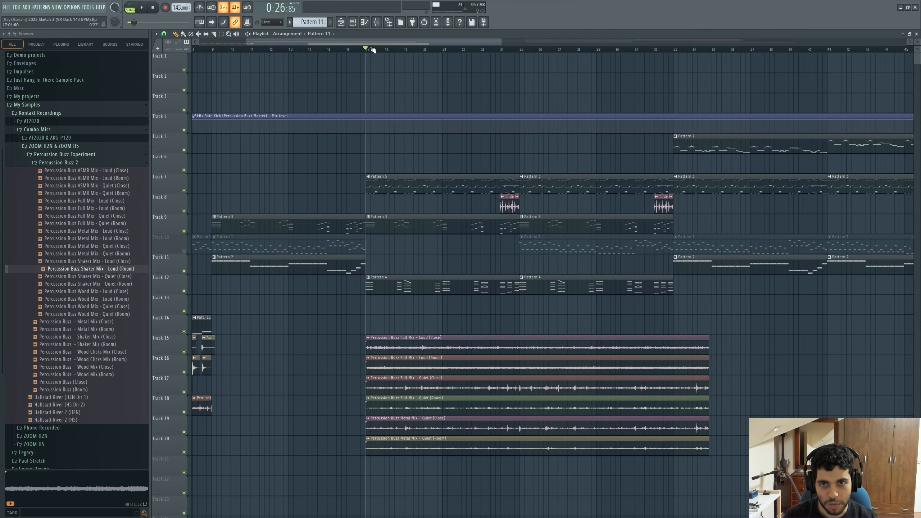
click(377, 23)
key(space)
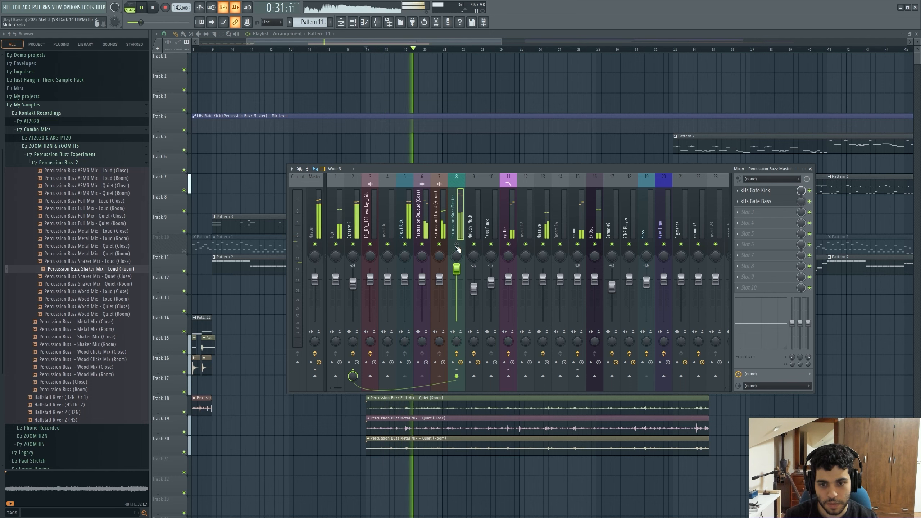
key(space)
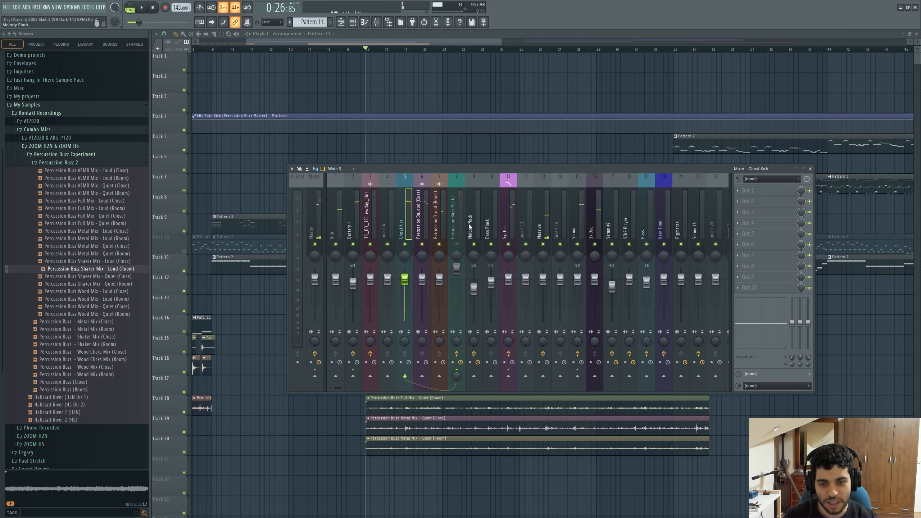
drag(453, 170, 444, 289)
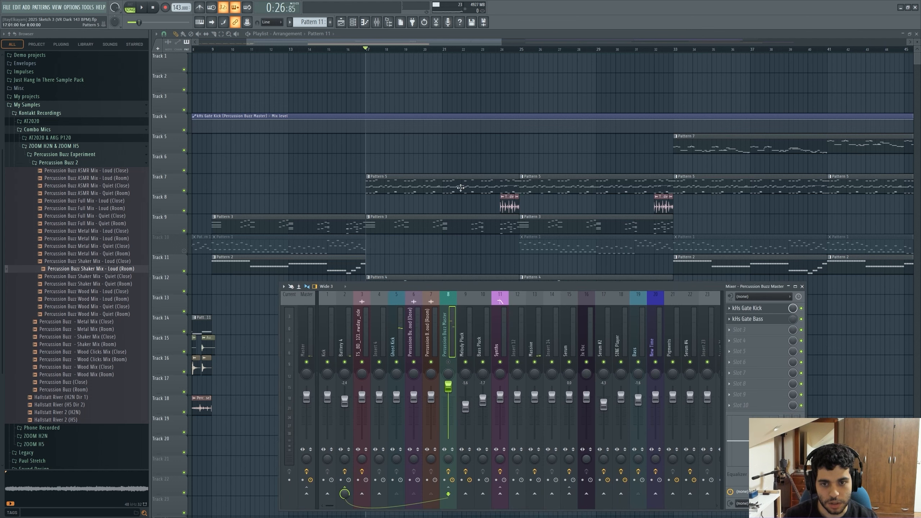
Open the Ghost Kick pattern in the piano roll and play it back.
click(406, 189)
key(F9)
click(353, 23)
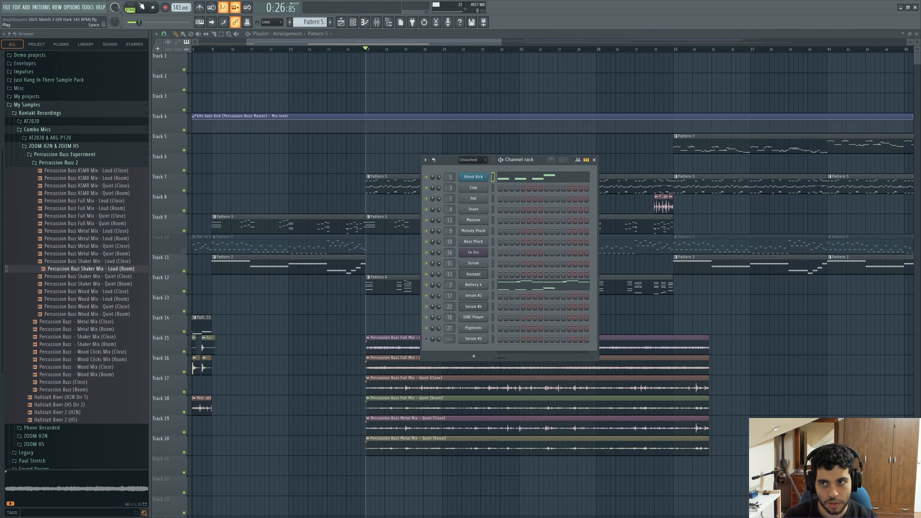
click(497, 176)
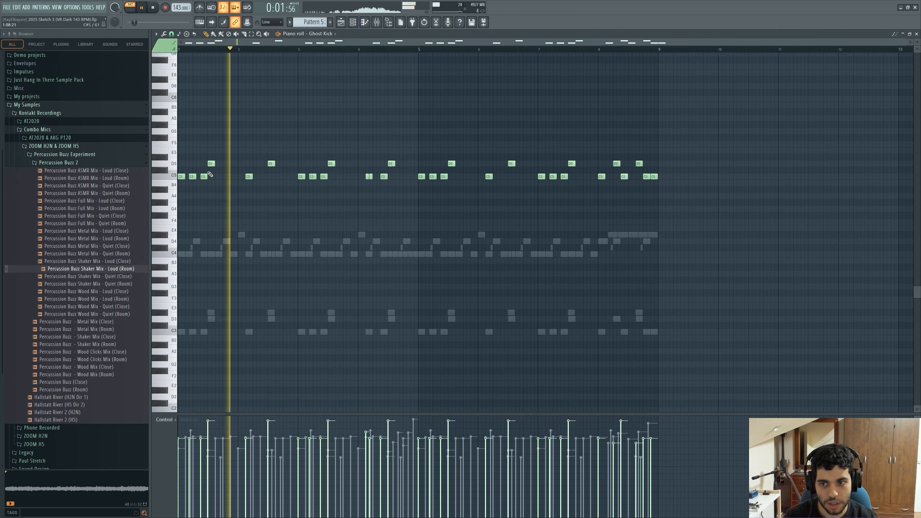
key(space)
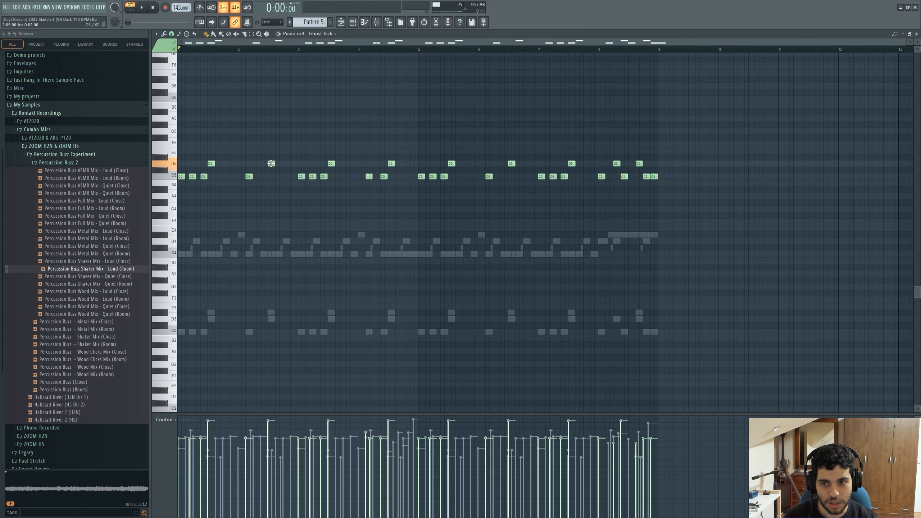
key(space)
Solo the Kick insert and toggle the Ghost Kick insert in the mixer while auditioning playback.
key(F5)
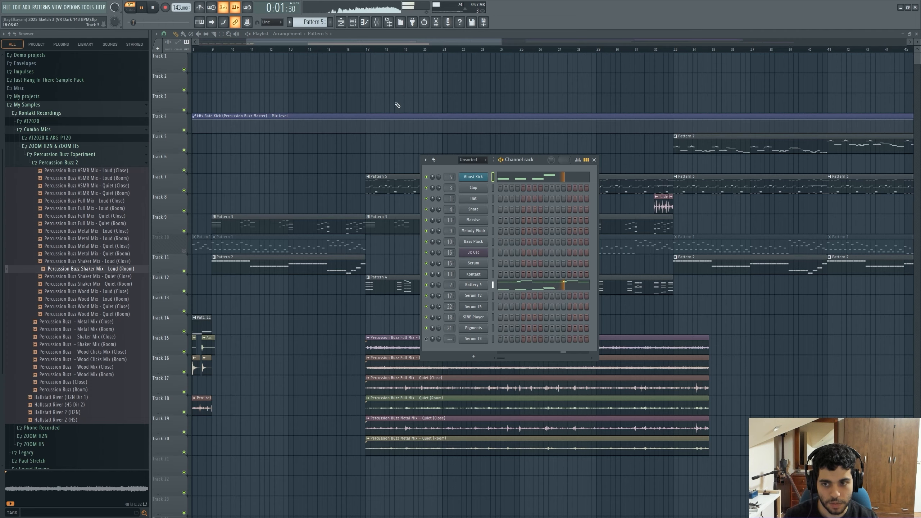
click(373, 49)
click(377, 23)
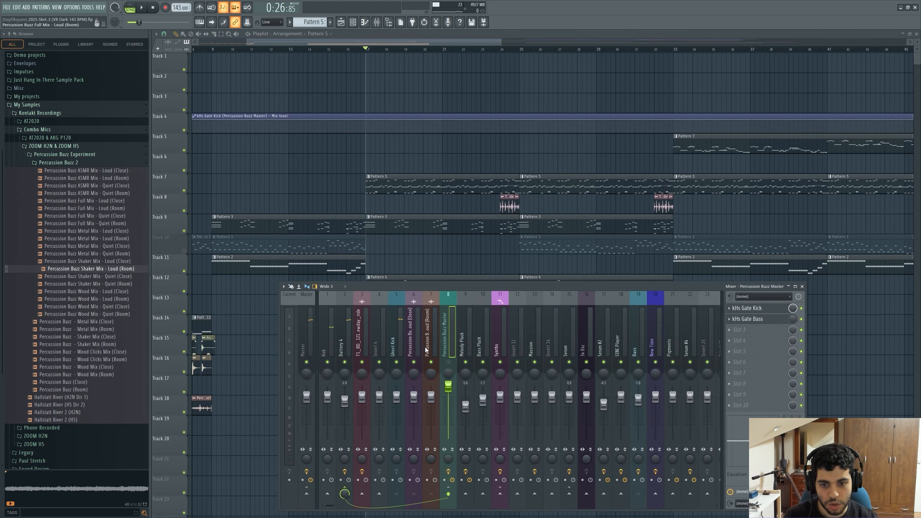
right_click(362, 362)
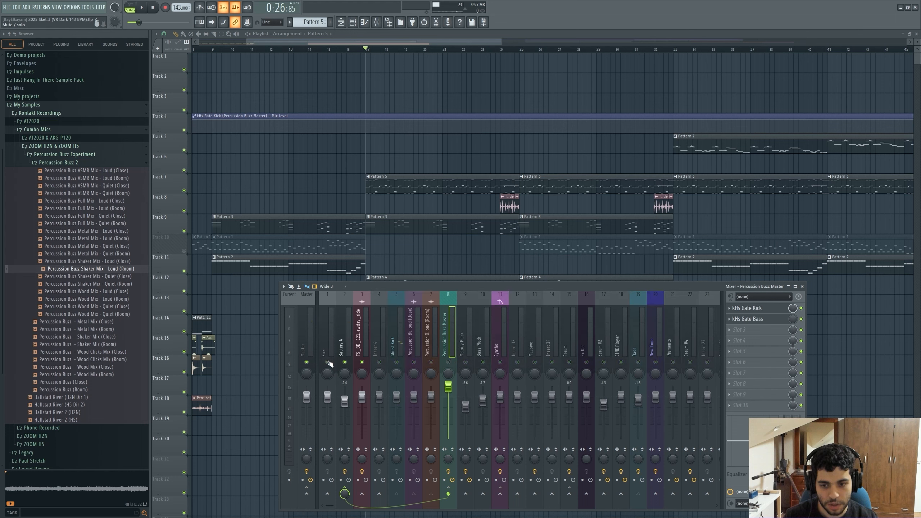
key(space)
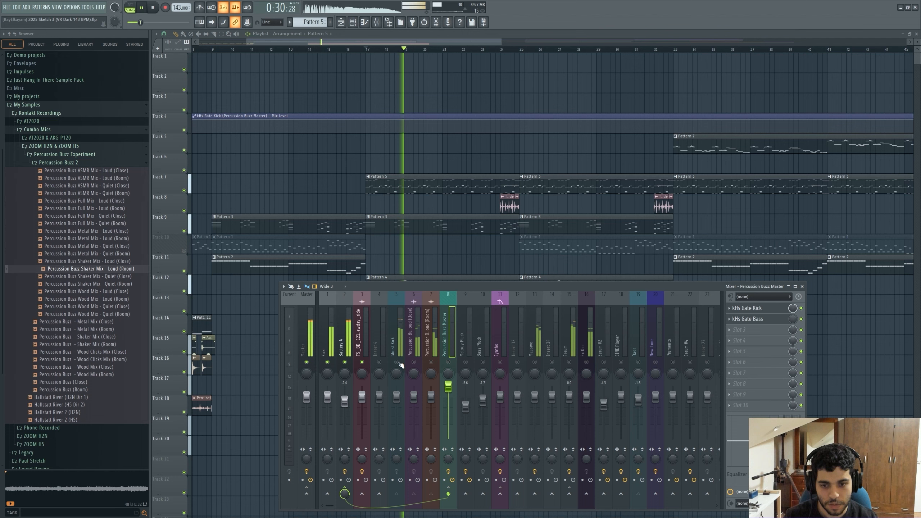
click(399, 362)
key(space)
Lower the Percussion Buzz Master insert's fader while playing the arrangement.
scroll(421, 228, down, 4)
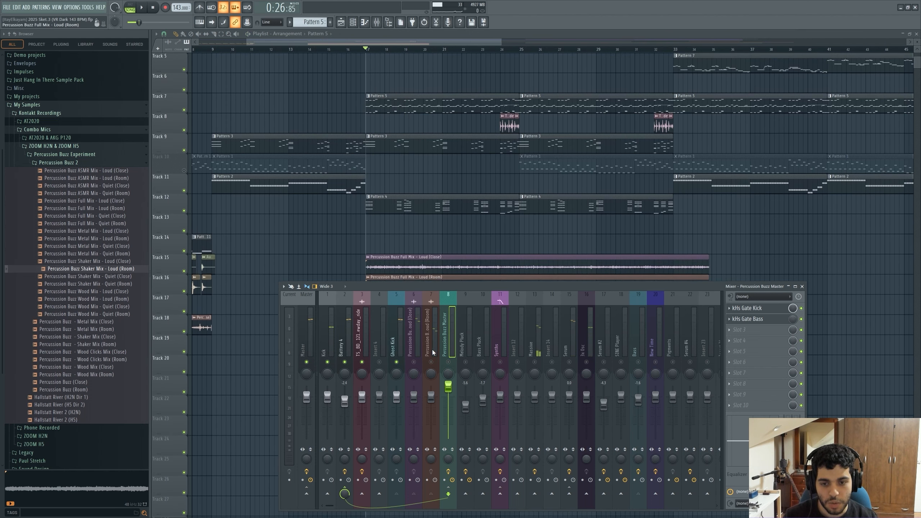
scroll(434, 192, down, 2)
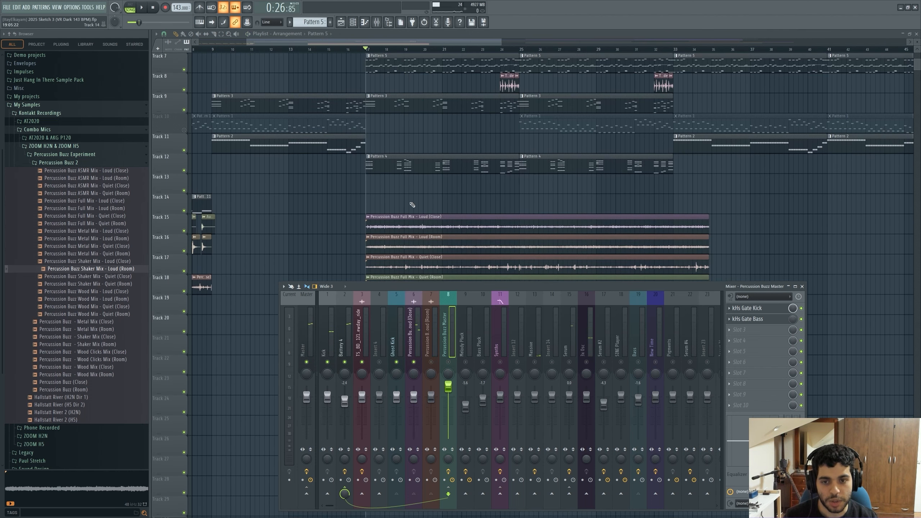
scroll(441, 192, down, 1)
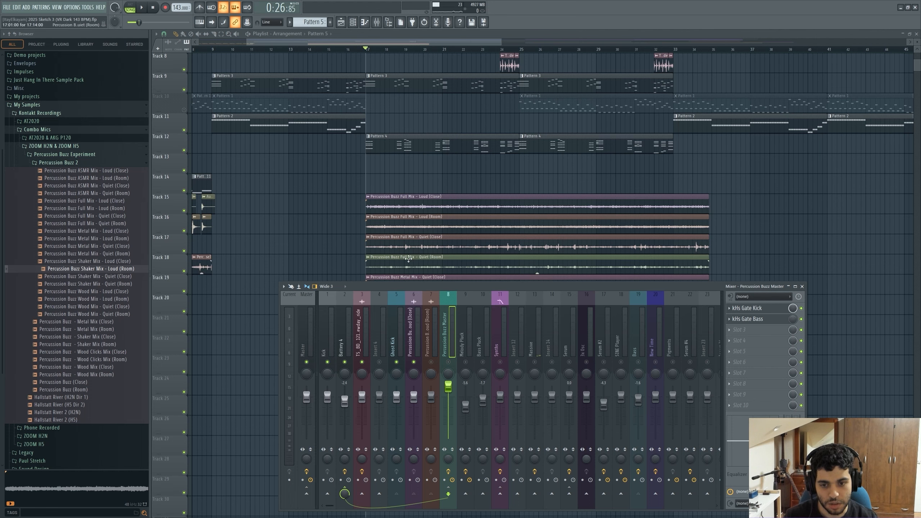
scroll(366, 219, down, 1)
key(space)
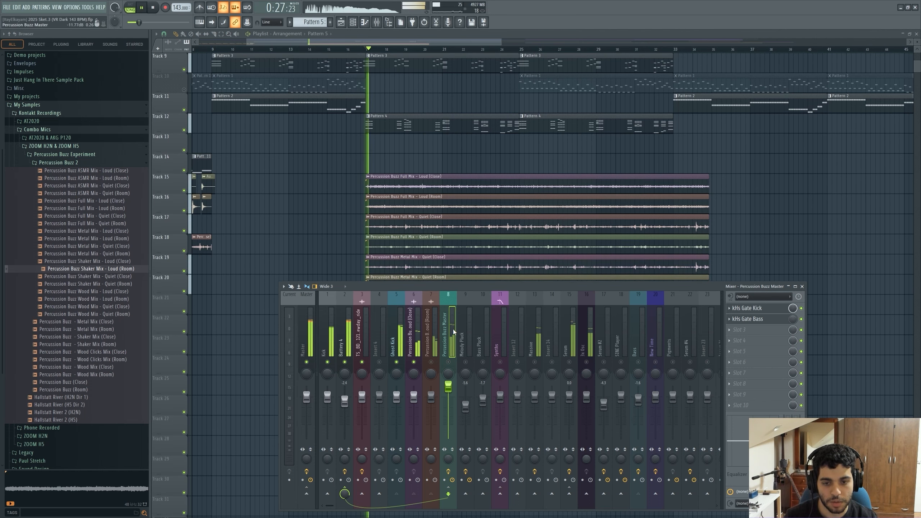
key(space)
key(space)
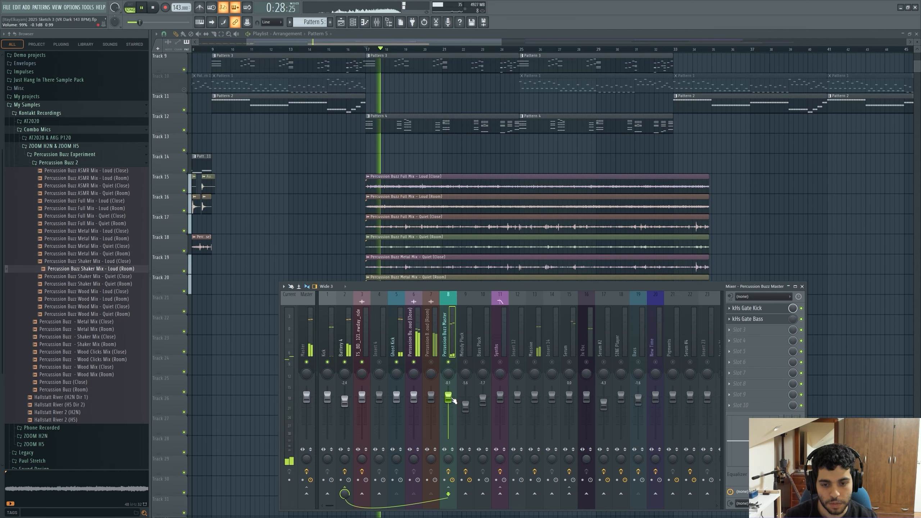
drag(448, 387, 449, 400)
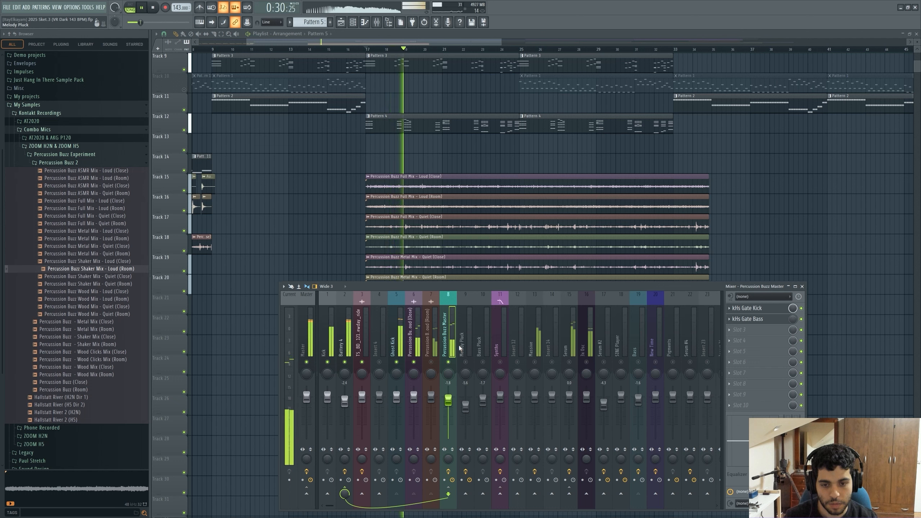
key(space)
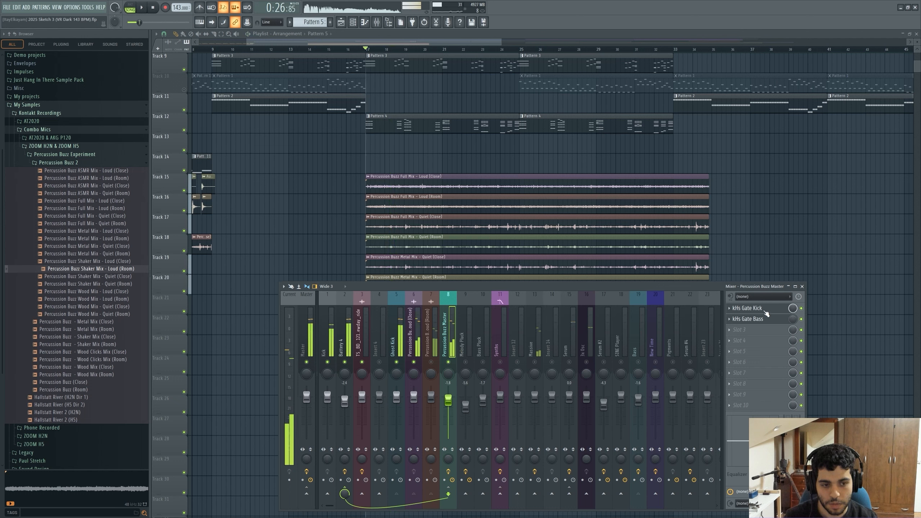
Open kHs Gate Kick on the Percussion Buzz Master insert, audition playback, then close the plugin and mixer.
click(759, 311)
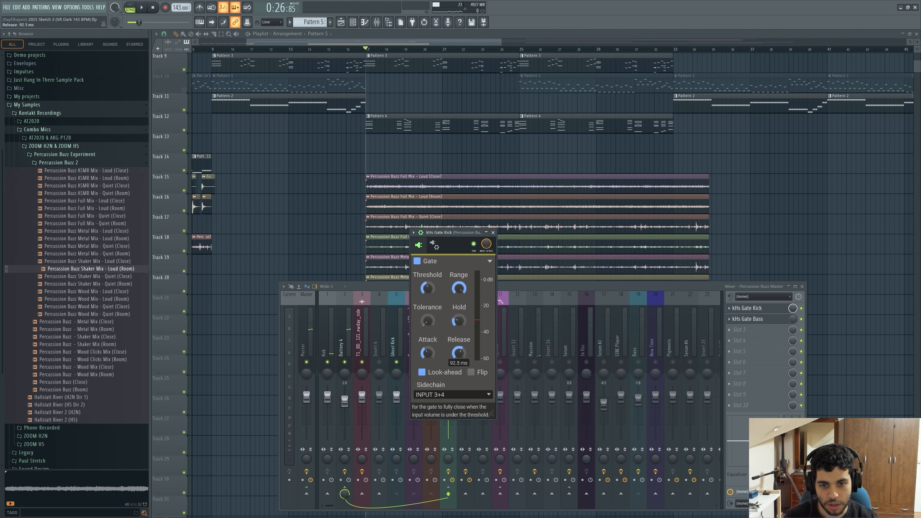
drag(449, 231, 456, 231)
key(space)
click(500, 232)
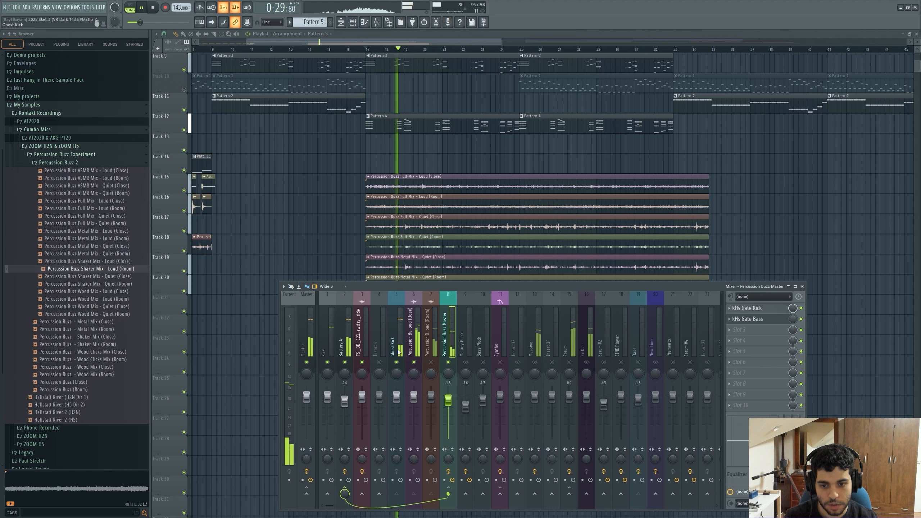
key(space)
key(F9)
Mute the Full Mix Loud (Close), Full Mix Loud (Room), and both Metal Mix Quiet tracks in the playlist.
scroll(329, 214, up, 2)
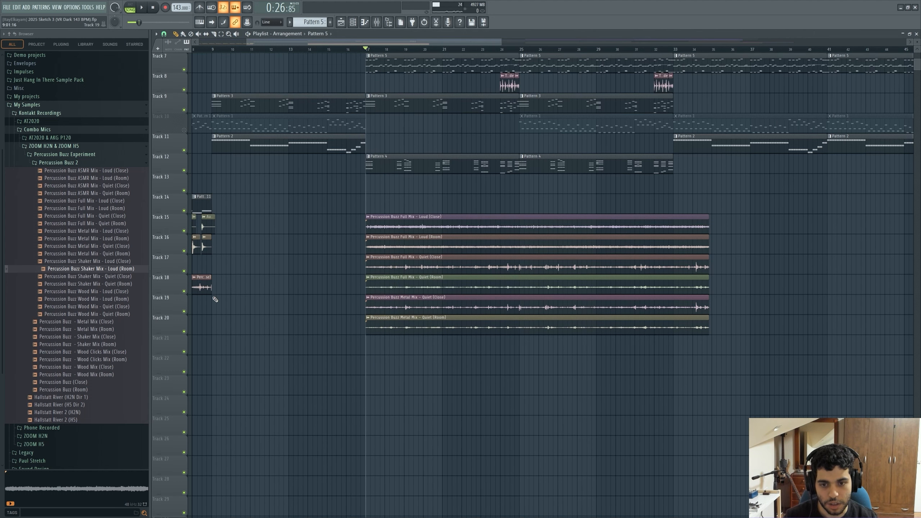
click(184, 251)
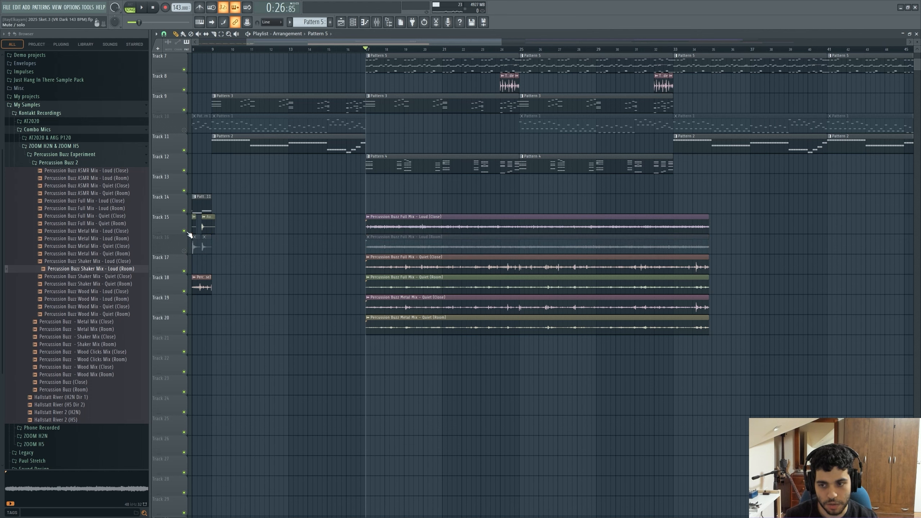
click(184, 231)
click(184, 311)
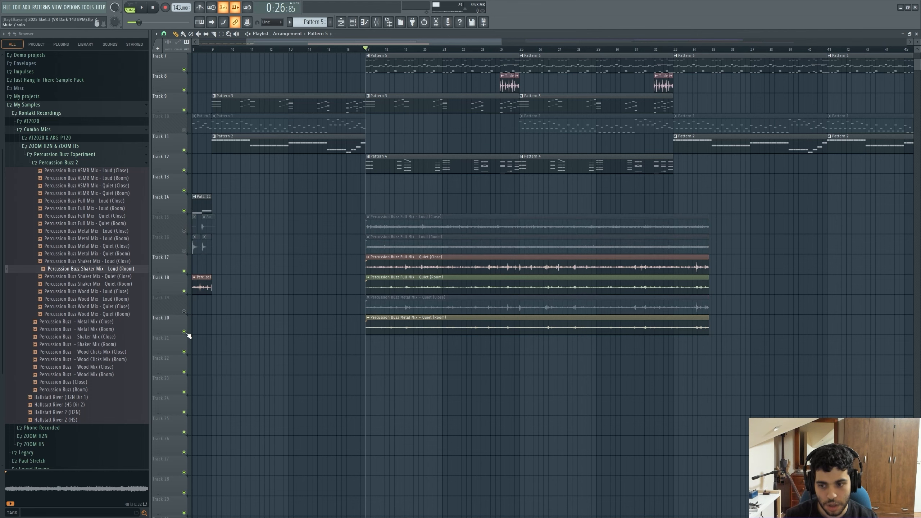
click(184, 332)
scroll(423, 302, up, 2)
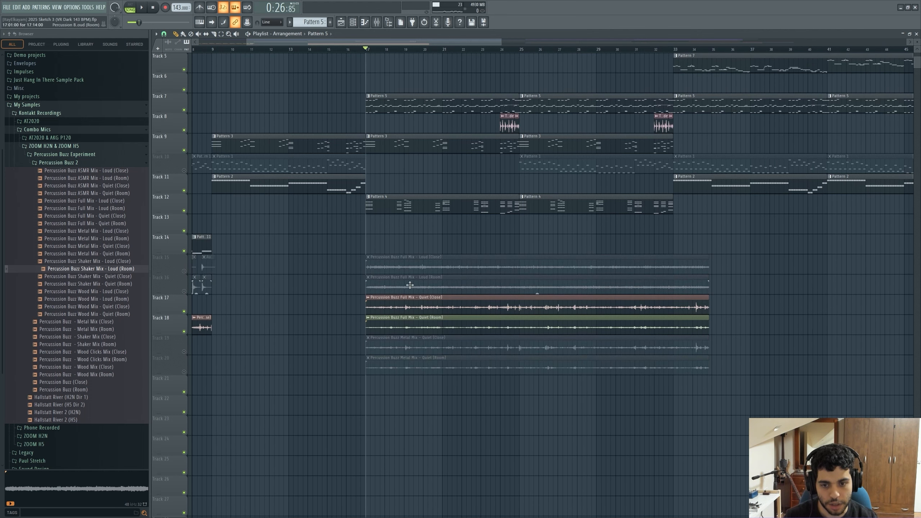
Open the mixer and nudge the Percussion Buzz Master fader slightly while auditioning the arrangement.
key(space)
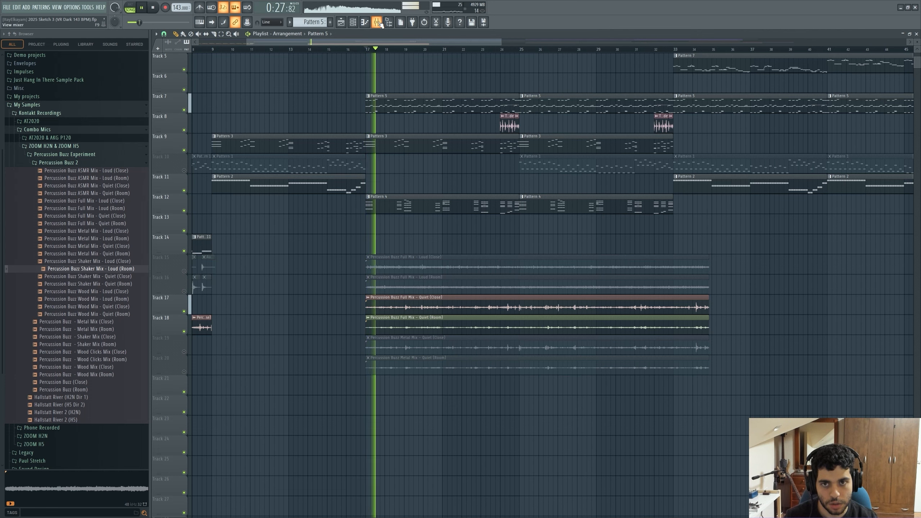
key(F9)
drag(436, 286, 424, 394)
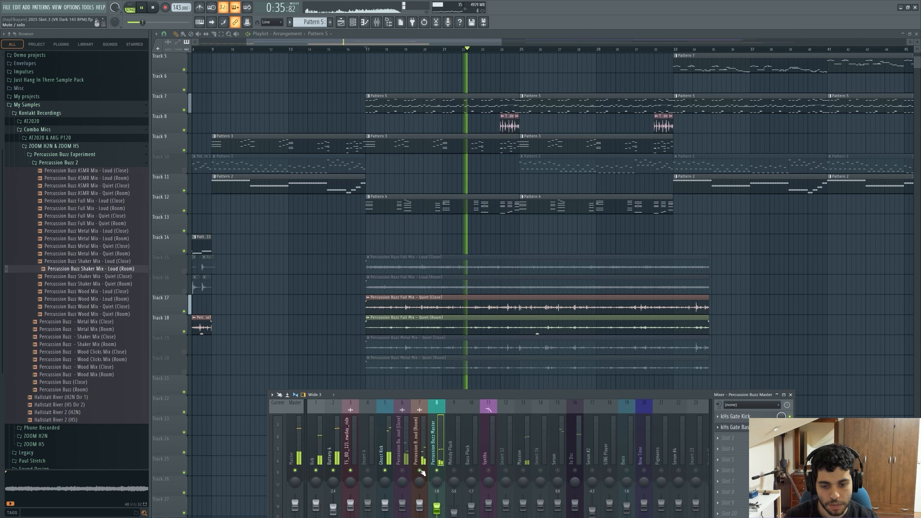
drag(439, 511, 441, 507)
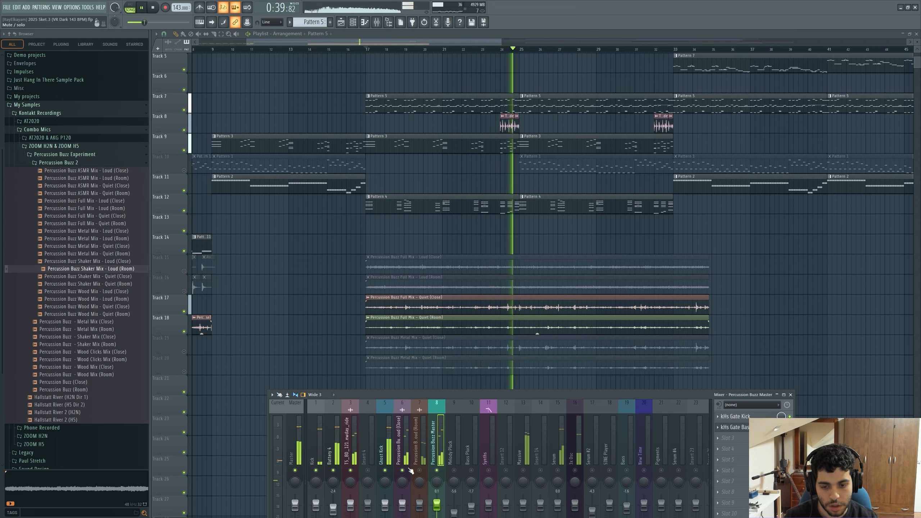
key(space)
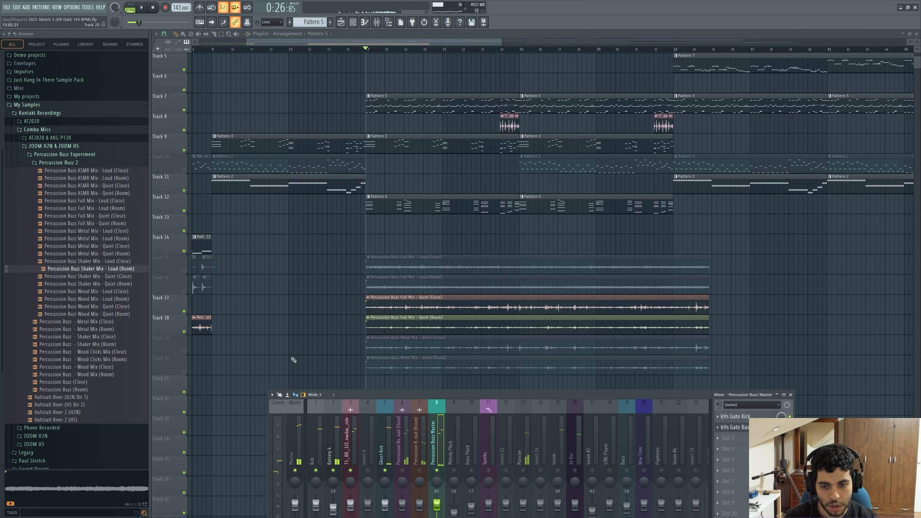
Mute both Full Mix Quiet tracks and unmute both Metal Mix Quiet tracks, then audition them with the mixer open.
click(184, 332)
key(F9)
click(184, 311)
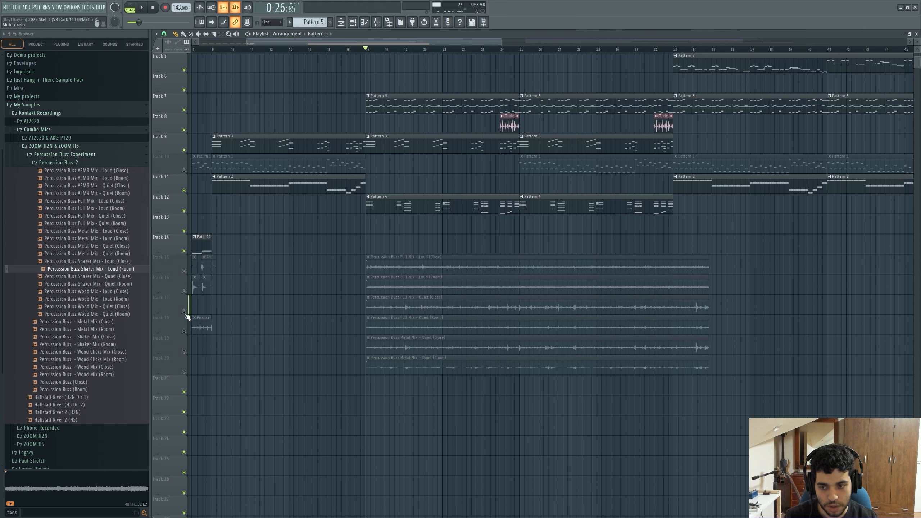
click(184, 351)
click(184, 372)
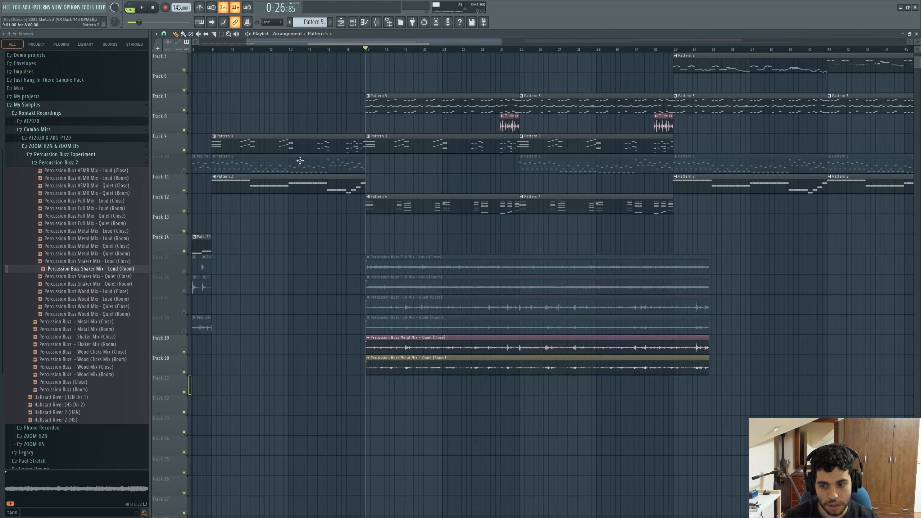
click(378, 23)
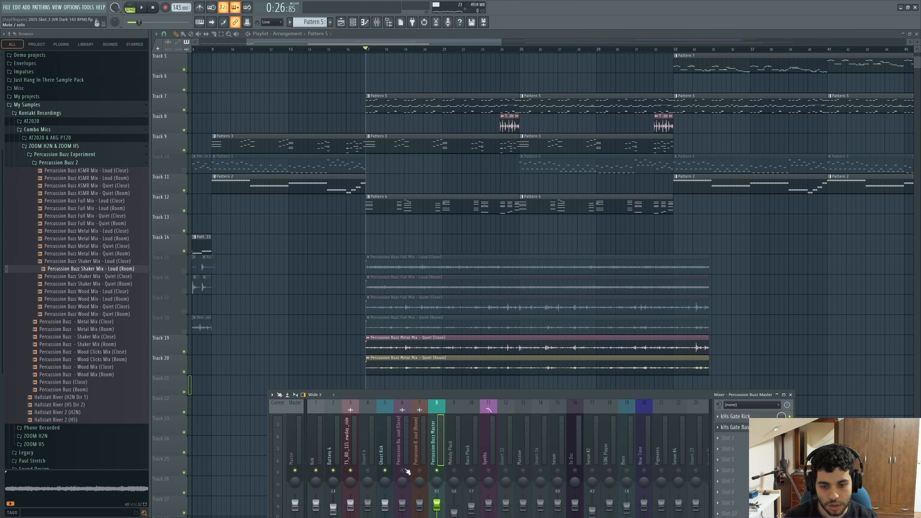
drag(422, 396, 432, 379)
key(space)
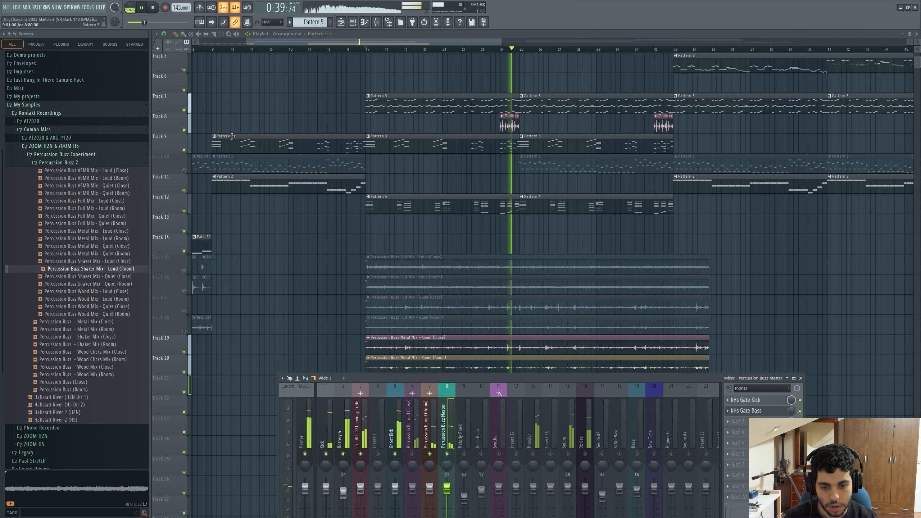
key(space)
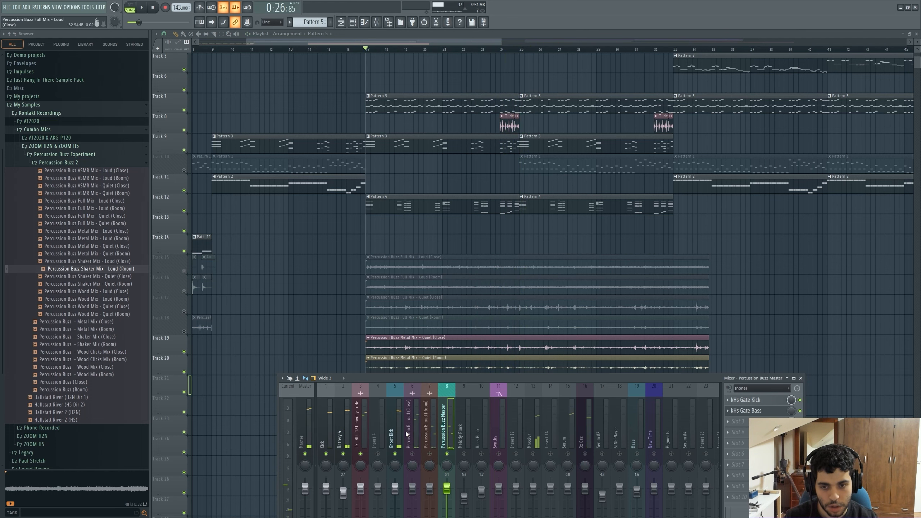
Unmute both Full Mix Loud tracks and mute both Metal Mix Quiet tracks, then audition the arrangement.
click(185, 272)
click(184, 291)
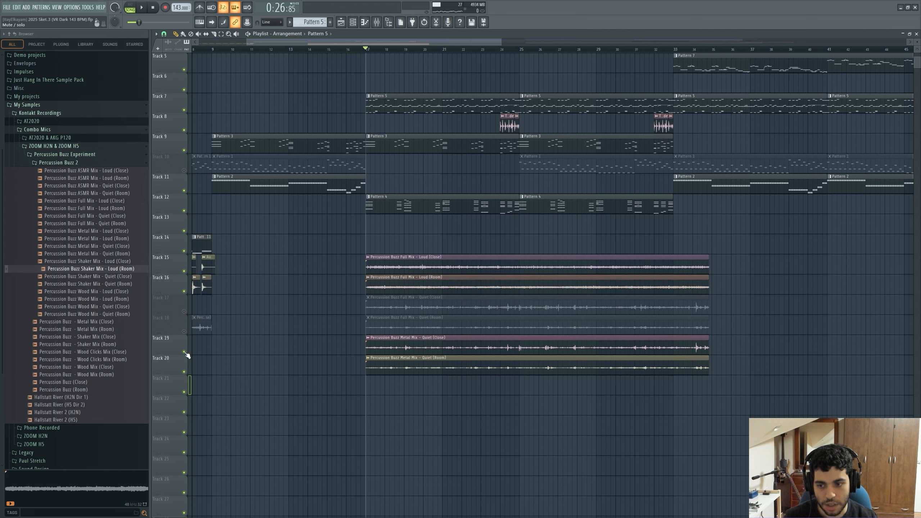
click(184, 351)
click(184, 372)
click(378, 23)
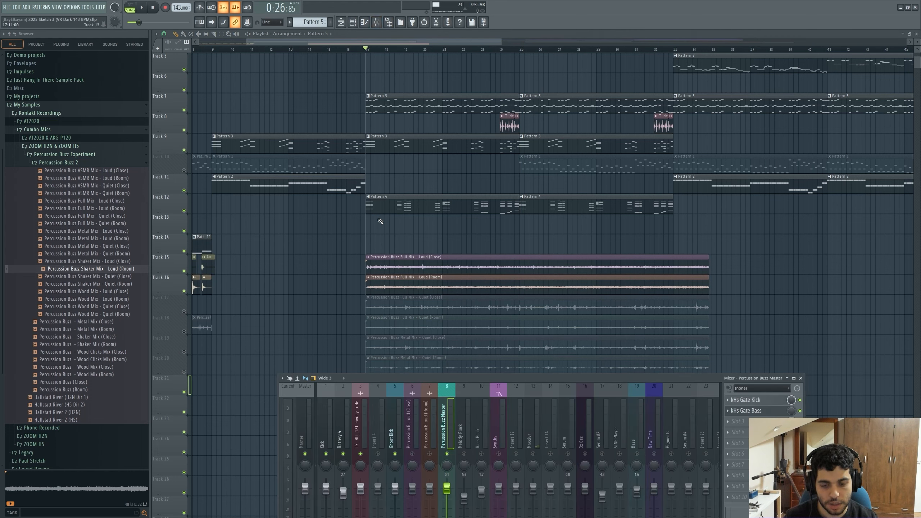
key(space)
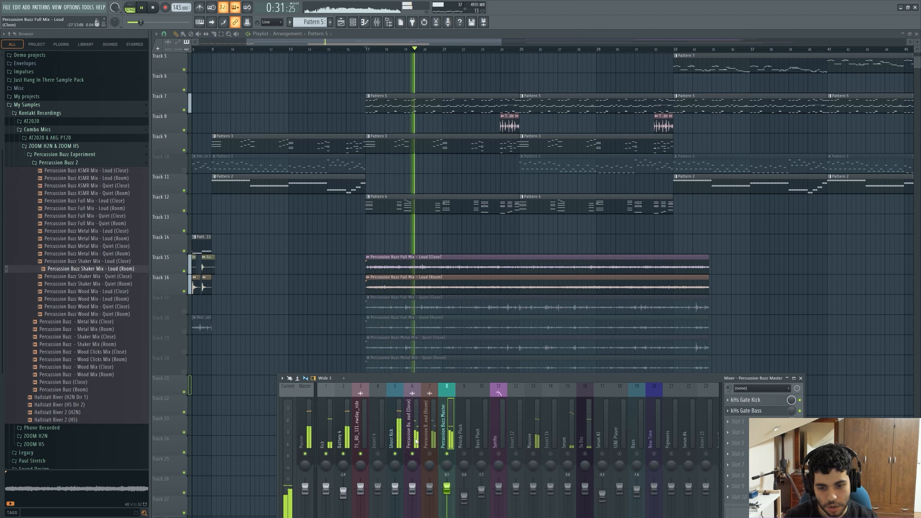
key(space)
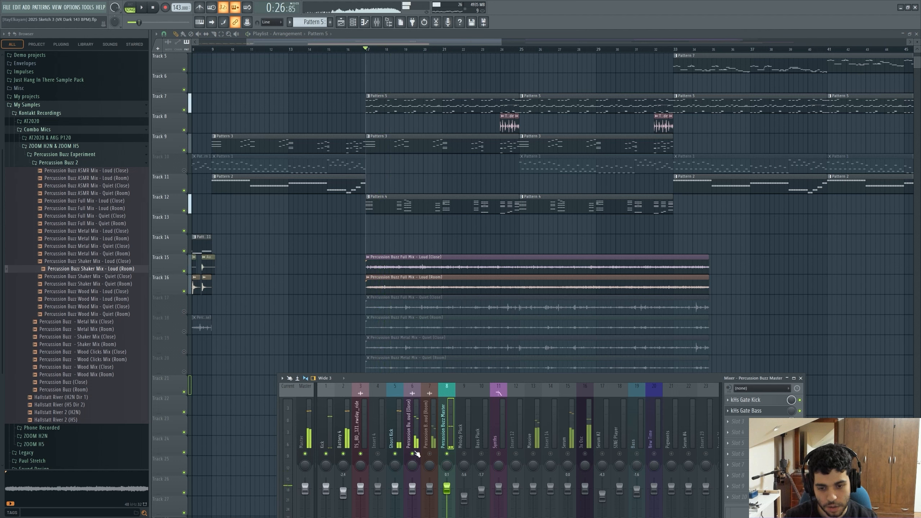
key(space)
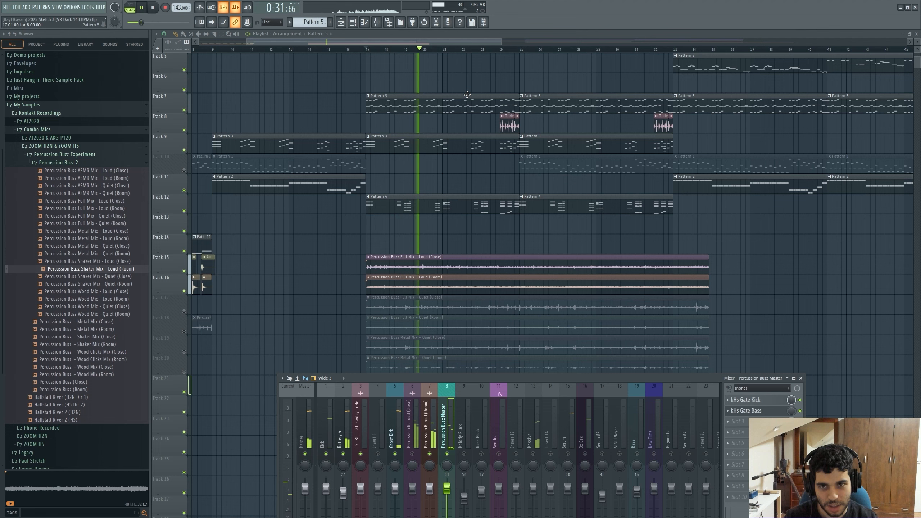
key(space)
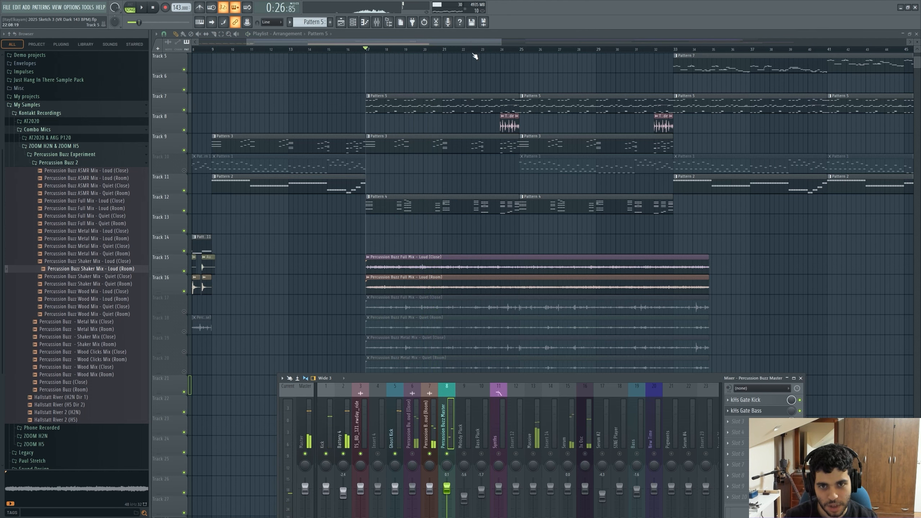
Audition the arrangement from around bar 24 with the mixer open.
key(F9)
click(486, 49)
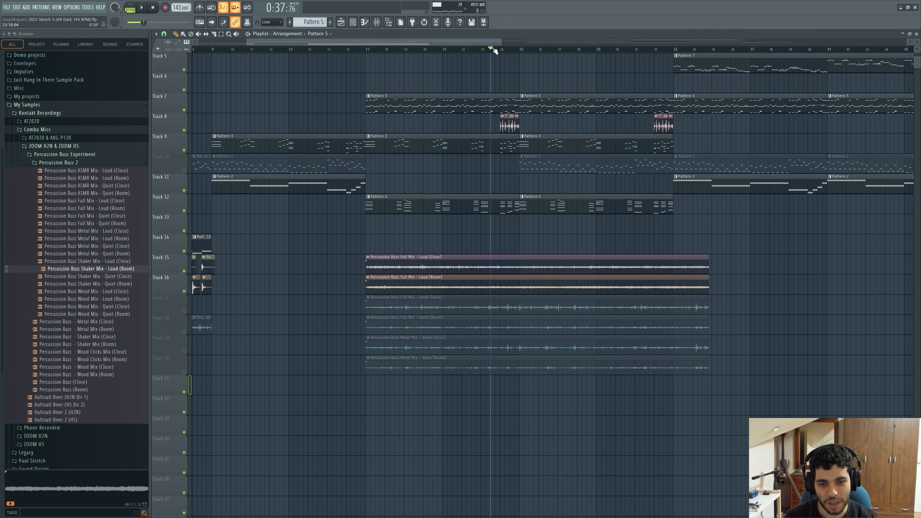
drag(477, 44, 493, 43)
key(F9)
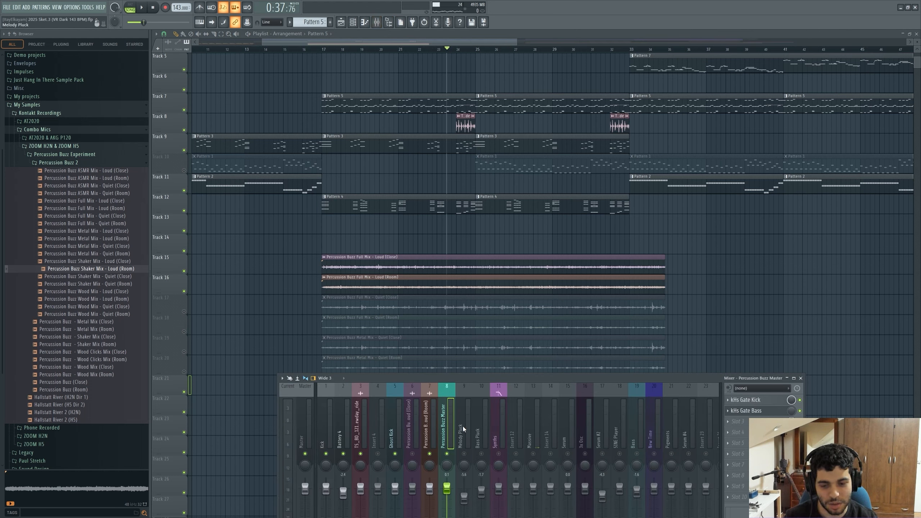
key(space)
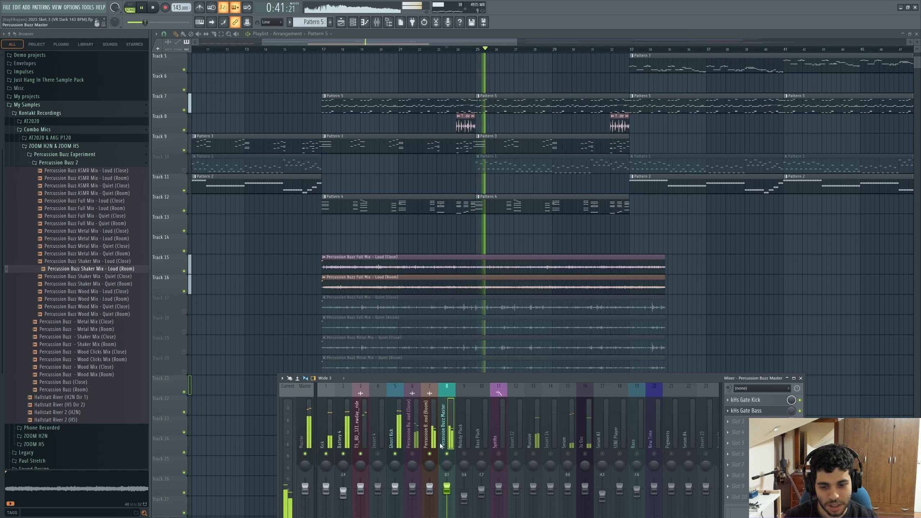
key(space)
Compare playback with the Percussion Buzz Loud (Room) insert muted and unmuted while scrolling along the arrangement.
ctrl+click(429, 455)
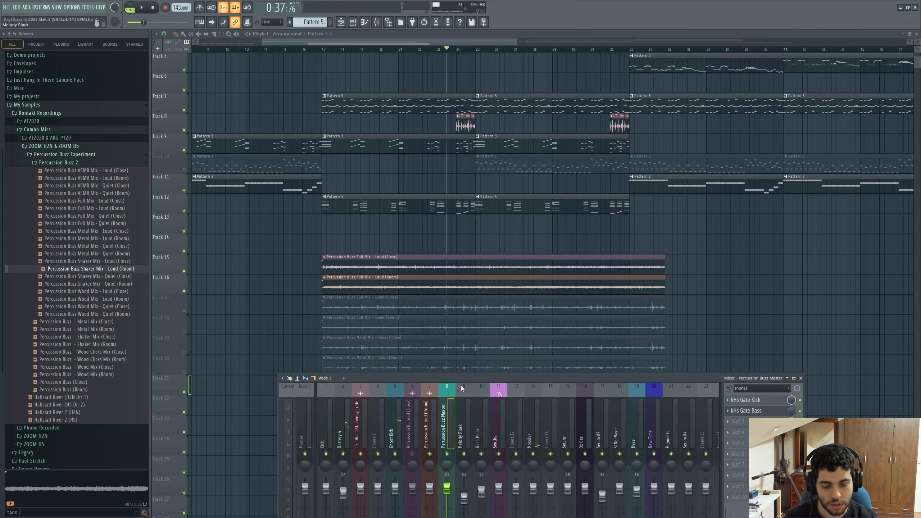
key(space)
key(F9)
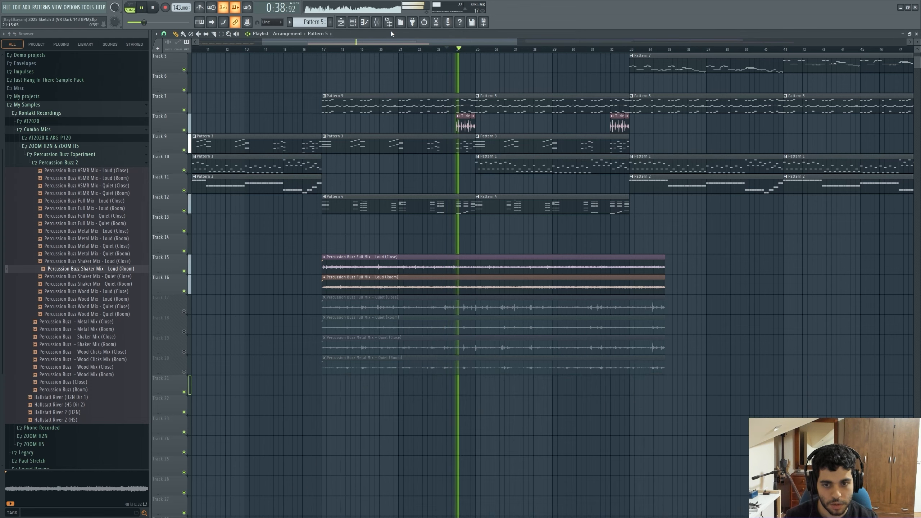
key(F9)
key(F9)
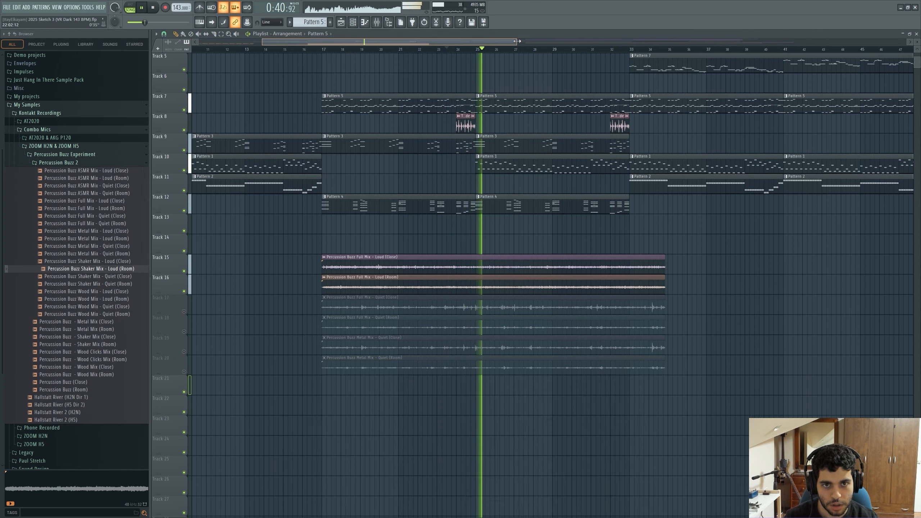
drag(517, 41, 593, 41)
key(F9)
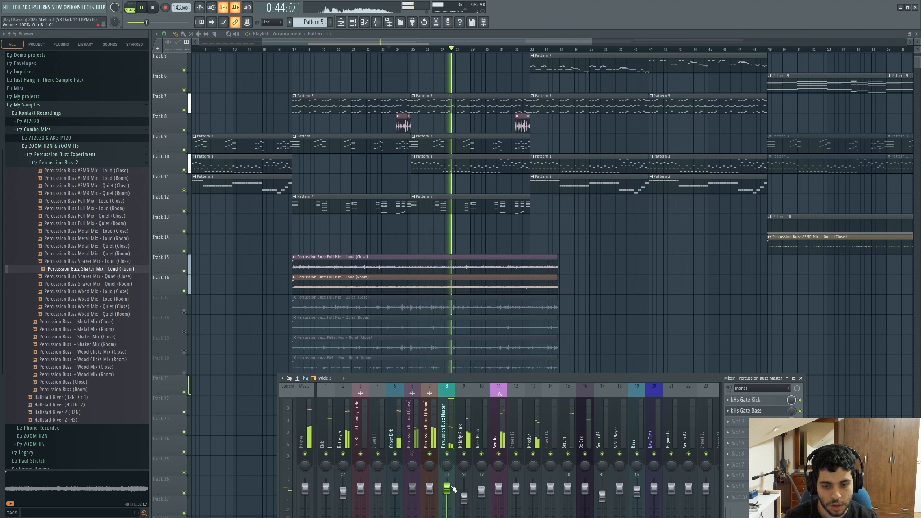
click(429, 454)
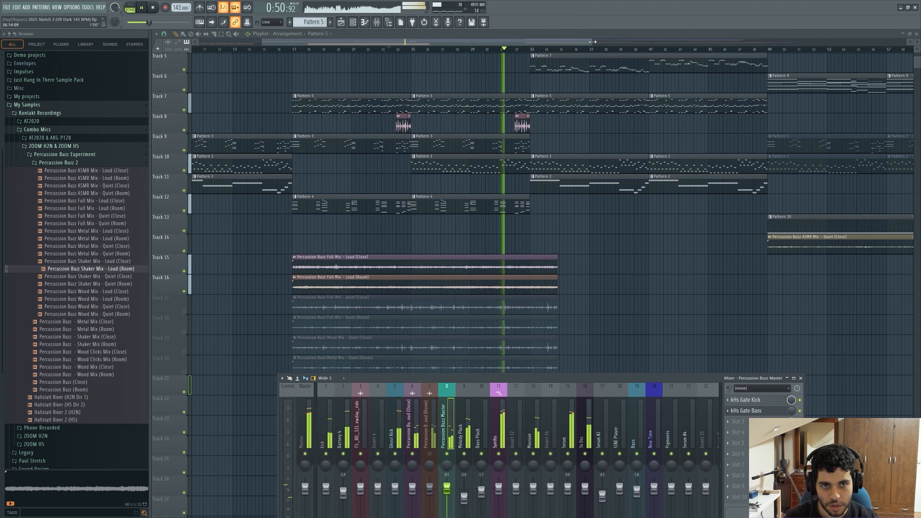
drag(593, 42, 790, 42)
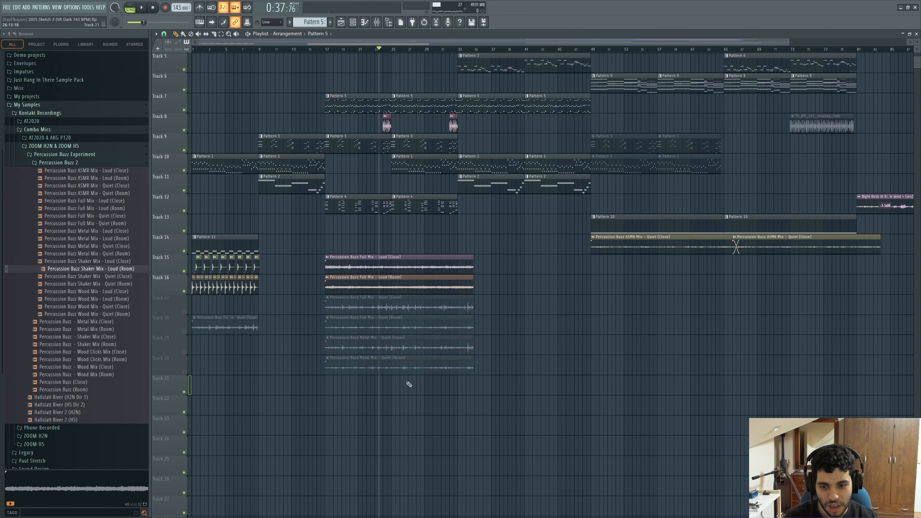
Move both Metal Mix Quiet clips to start at bar 33 and unmute their tracks.
drag(381, 380, 536, 339)
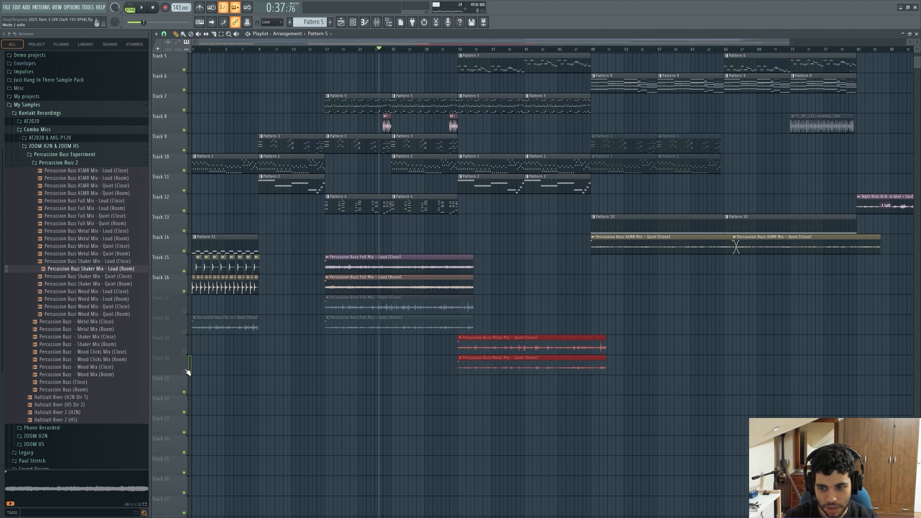
click(185, 372)
click(184, 351)
Mute both Full Mix Loud tracks and raise the Percussion Buzz Master fader slightly during playback.
click(184, 271)
click(184, 291)
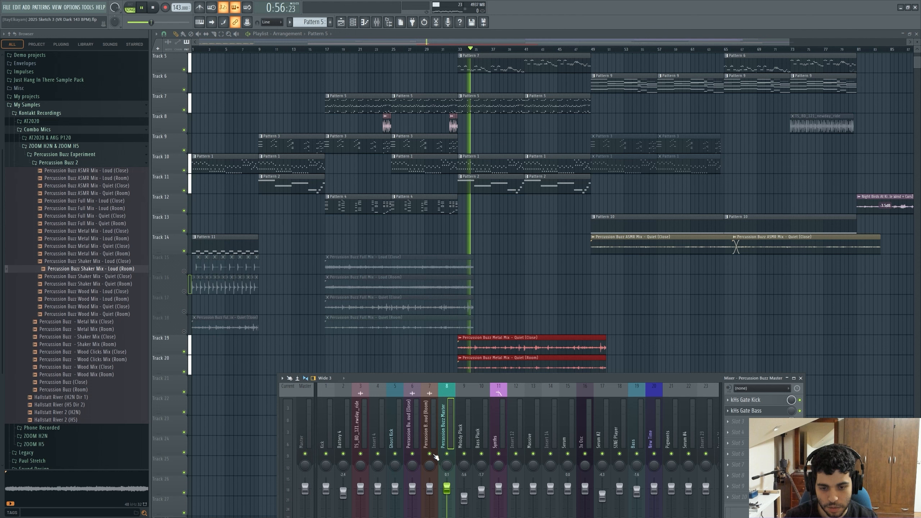
click(430, 455)
drag(450, 489, 452, 482)
click(430, 455)
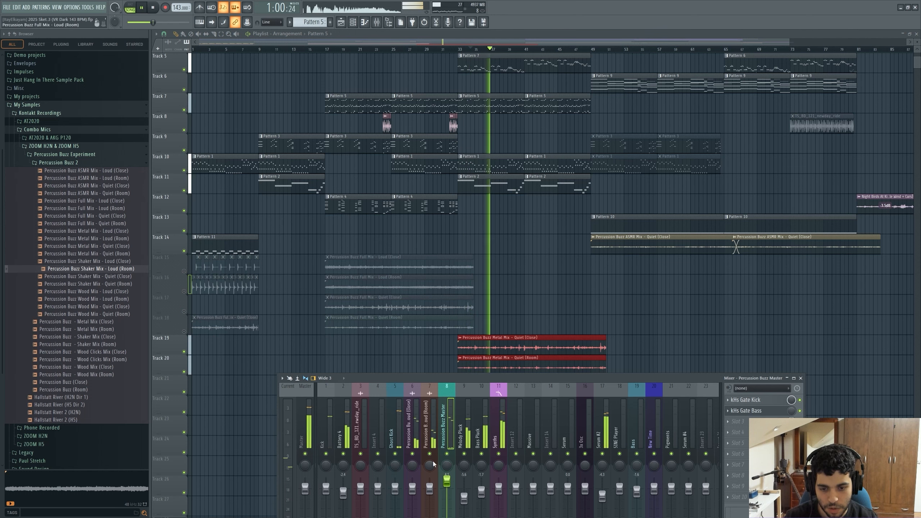
Lower the Percussion Buzz Loud (Room) insert's fader during playback.
drag(430, 488, 435, 501)
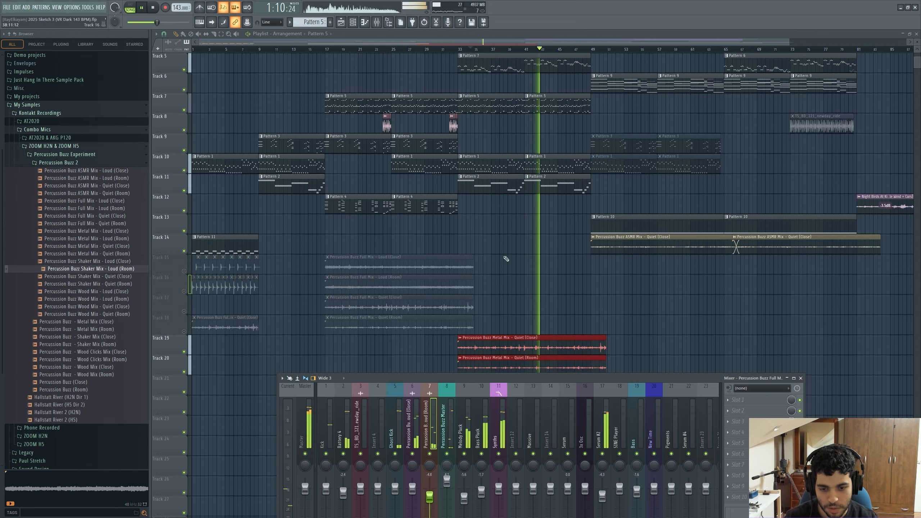
drag(437, 42, 473, 43)
key(space)
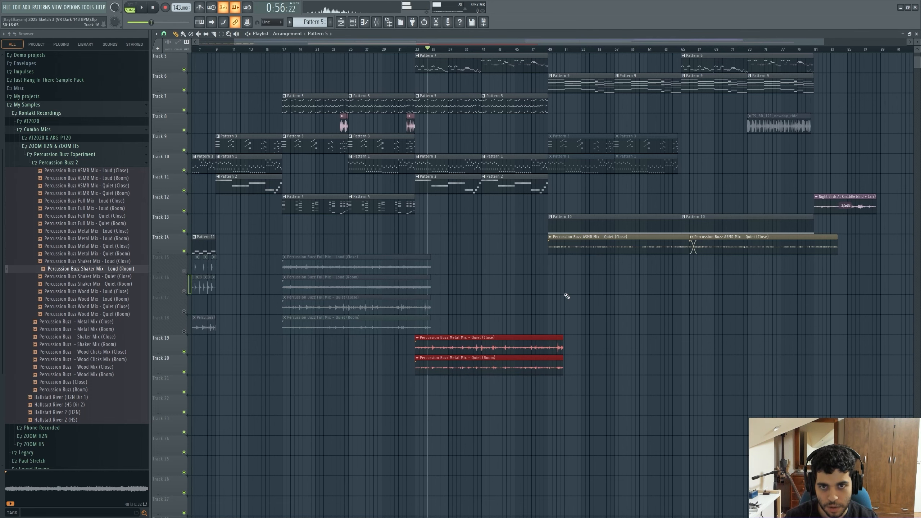
Mute the Percussion Buzz ASMR Mix Quiet (Close) track and play the arrangement from bar 49.
scroll(527, 236, up, 4)
drag(393, 40, 505, 101)
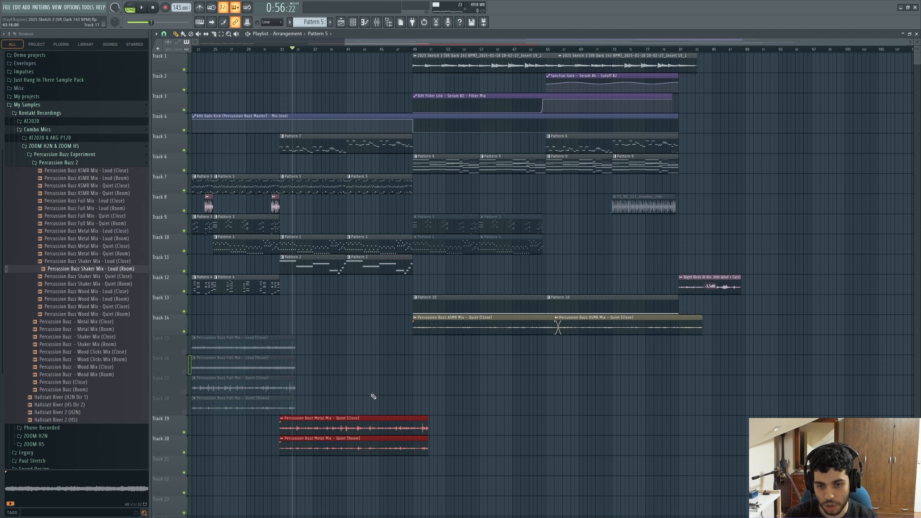
key(shift+m)
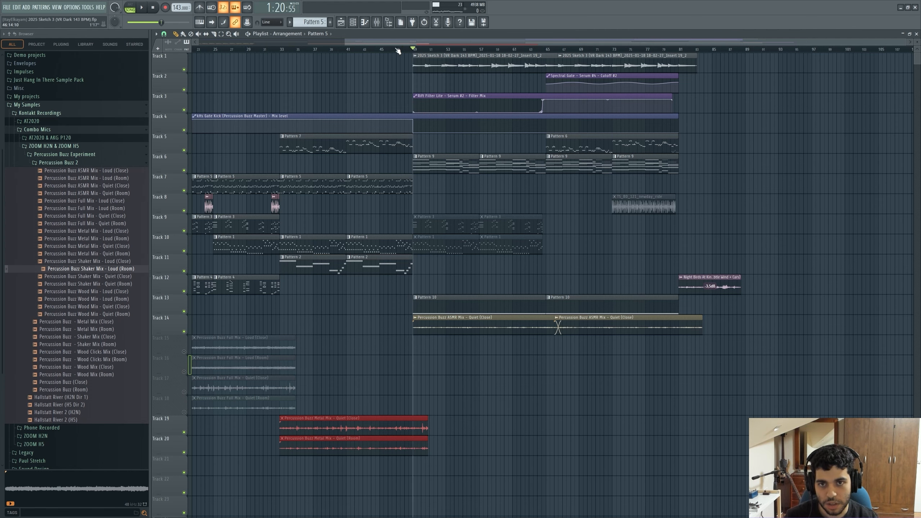
click(343, 40)
drag(198, 41, 415, 42)
click(184, 332)
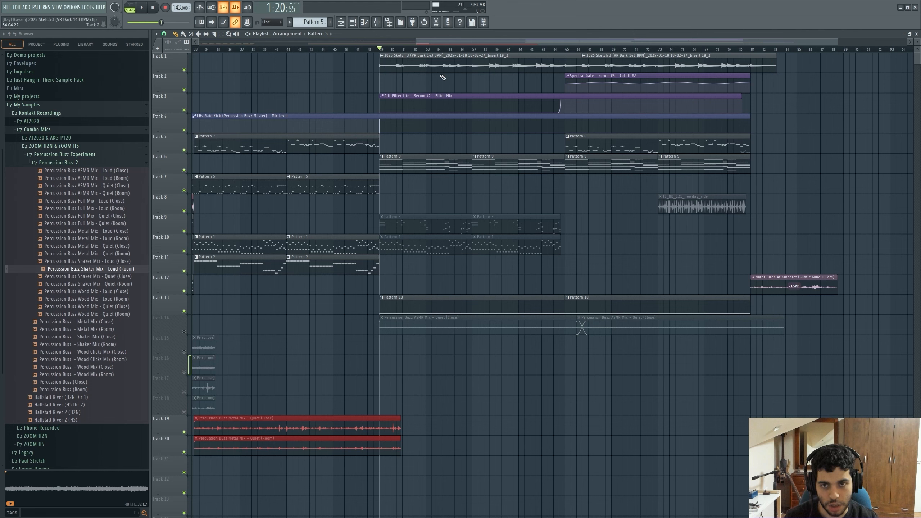
key(space)
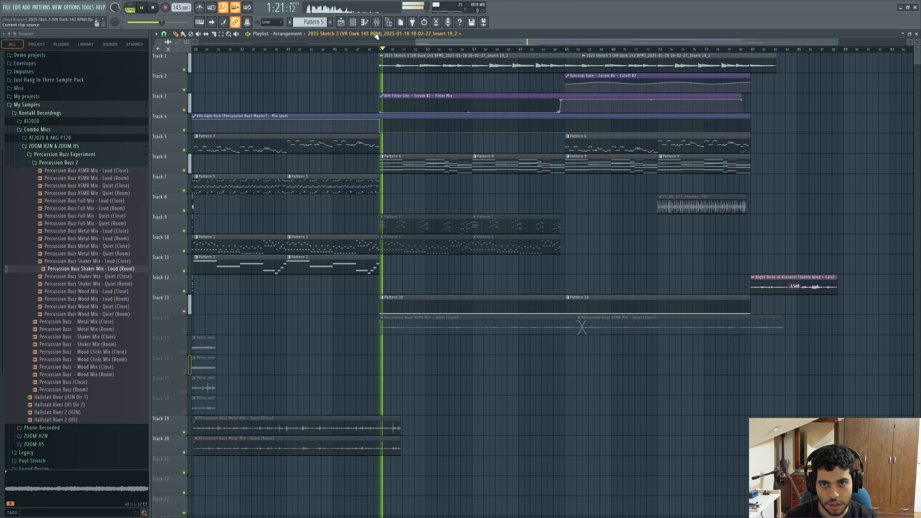
Mute the LMS Player insert in the mixer during playback.
key(F9)
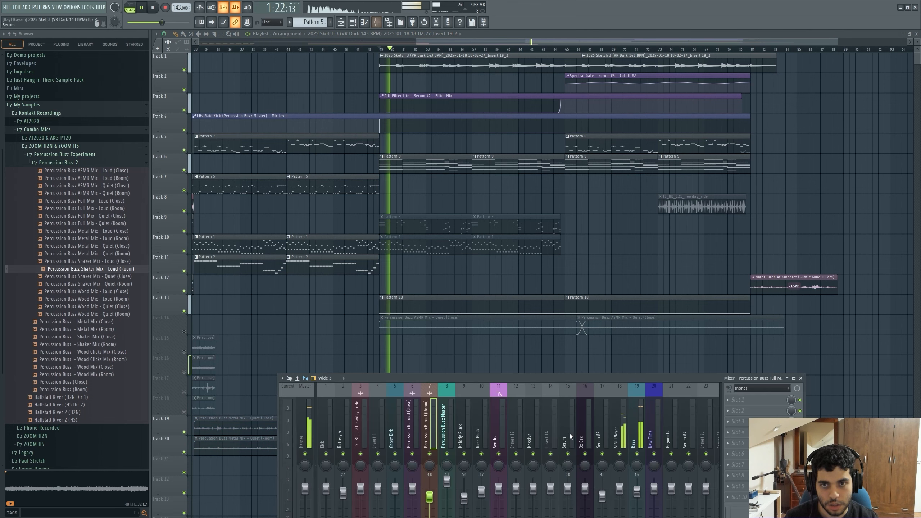
click(620, 454)
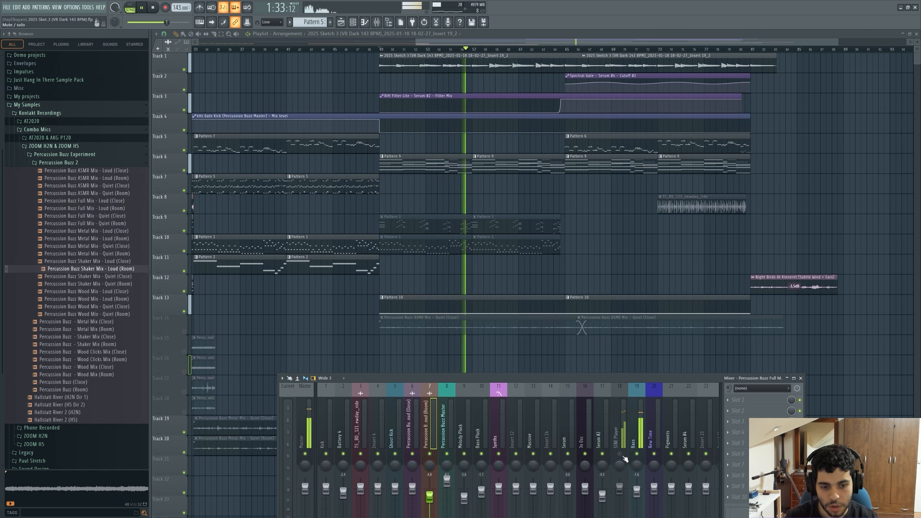
Open the khs Gate Bass plugin on the Percussion Buzz Master mixer insert.
key(space)
drag(607, 376, 587, 243)
click(616, 285)
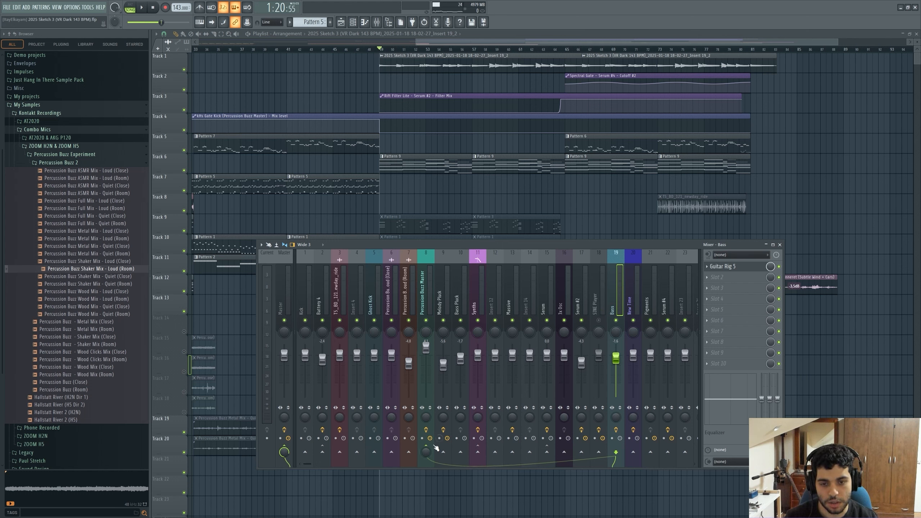
click(431, 302)
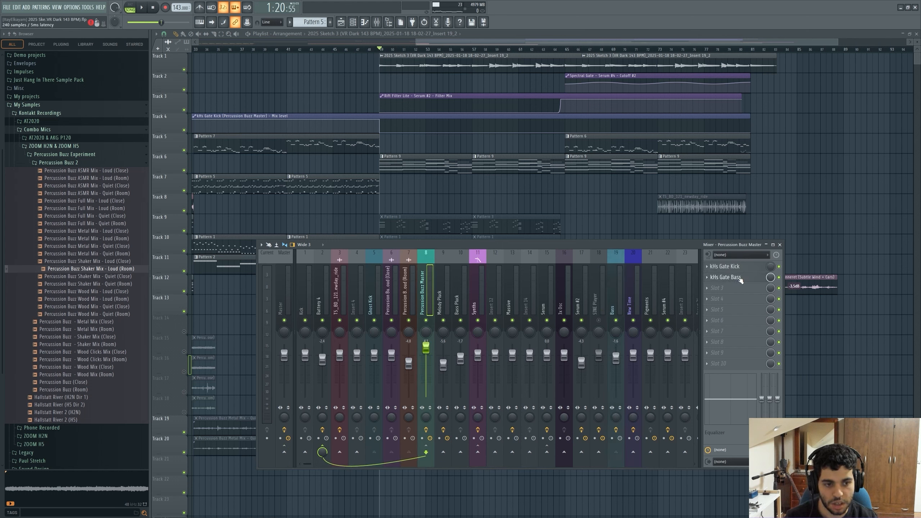
click(726, 277)
drag(428, 303, 491, 349)
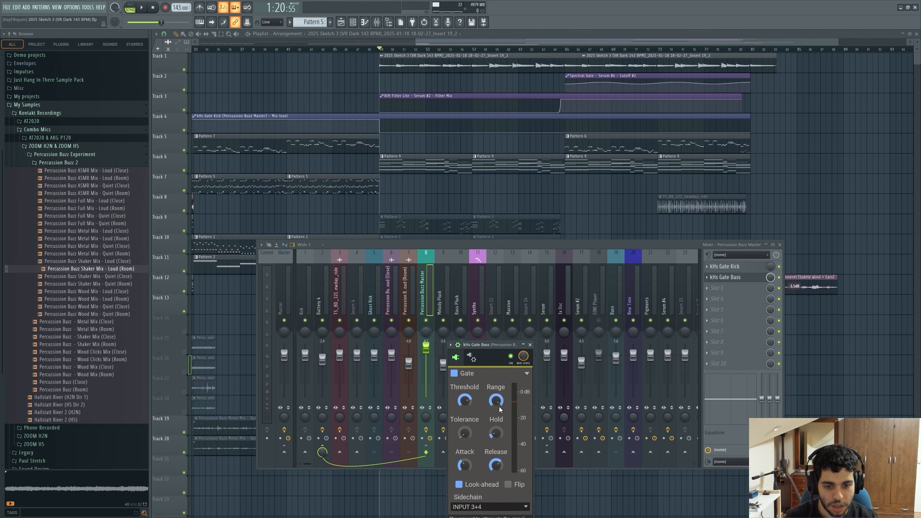
drag(480, 346, 514, 324)
Play the arrangement with the khs Gate Bass plugin open and close all windows afterward stop.
key(space)
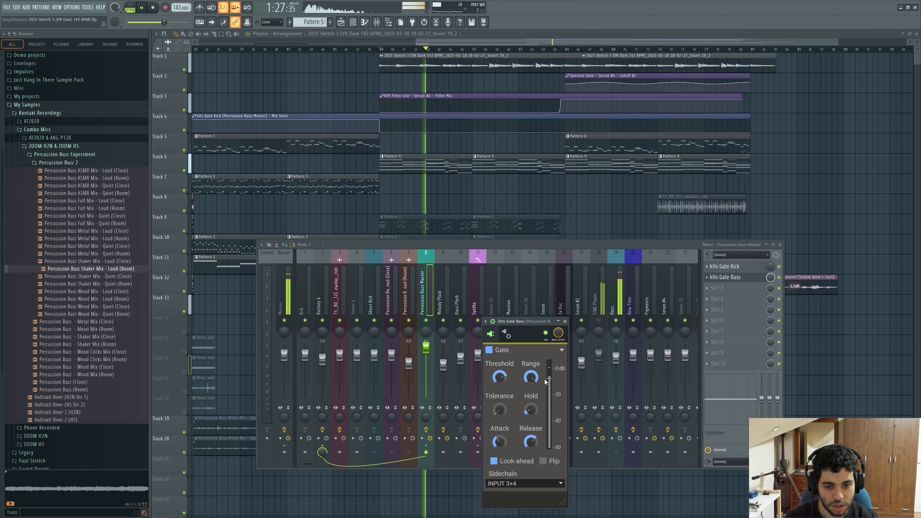
drag(524, 320, 529, 321)
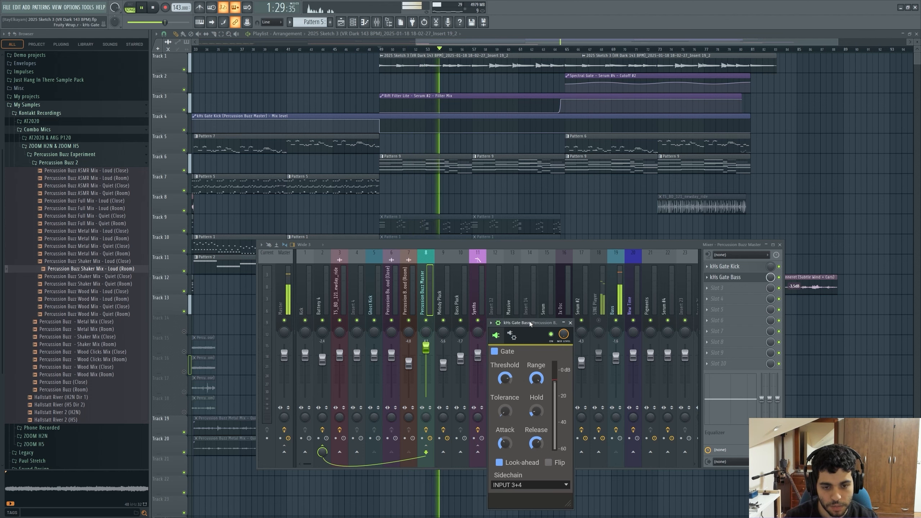
key(space)
key(F12)
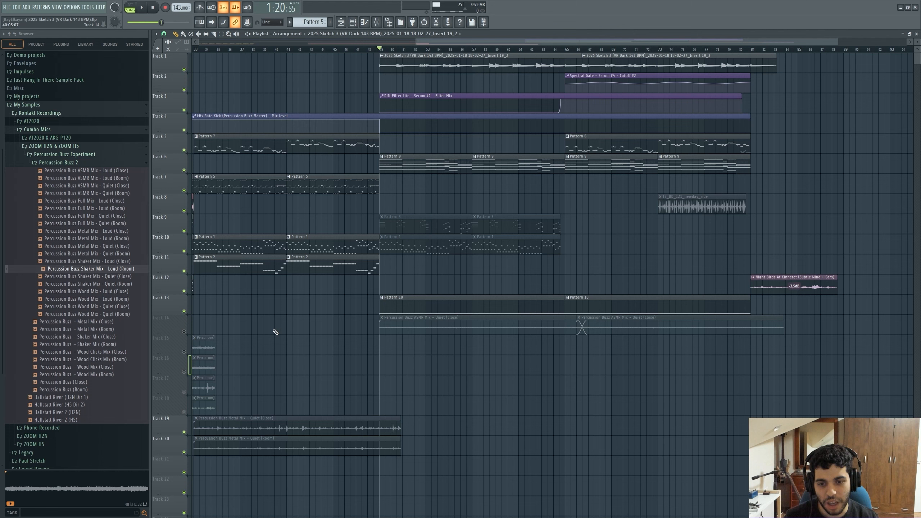
Solo track 14 with the Percussion Buzz ASMR Mix clips and play it with the mixer open.
right_click(184, 332)
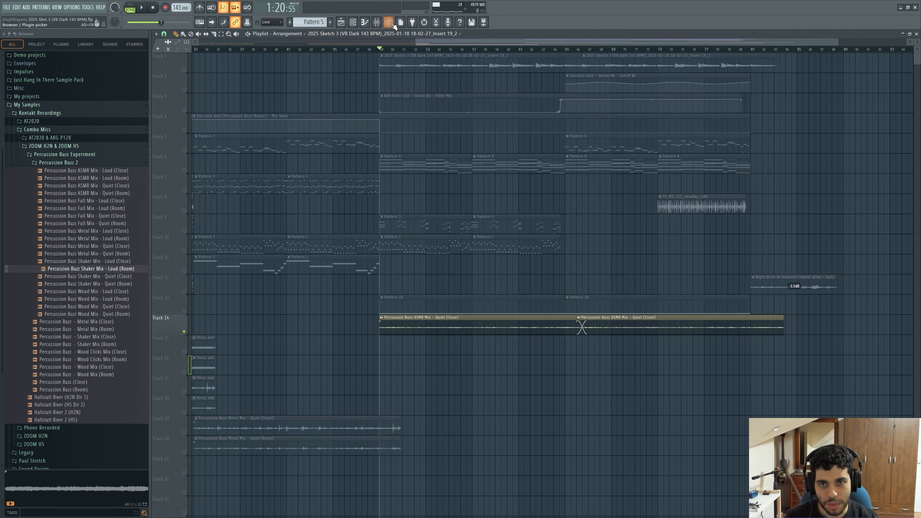
click(384, 24)
drag(432, 246, 377, 341)
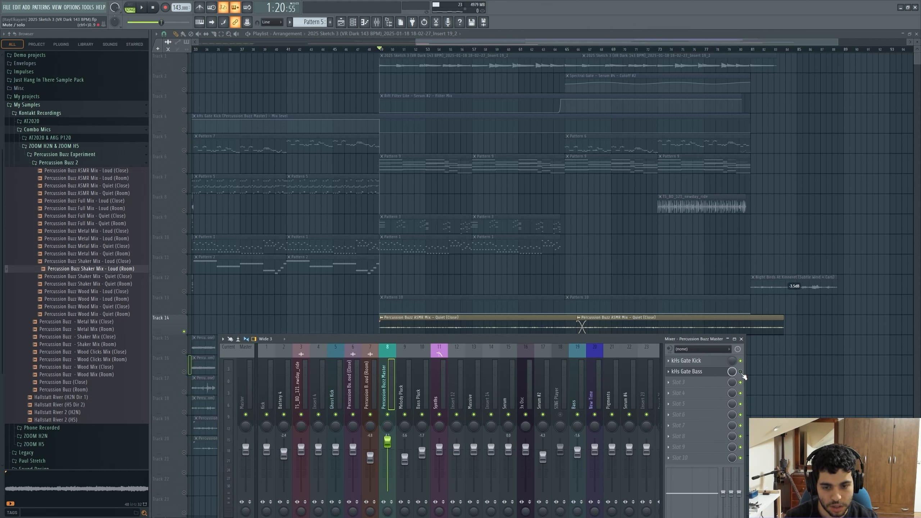
key(space)
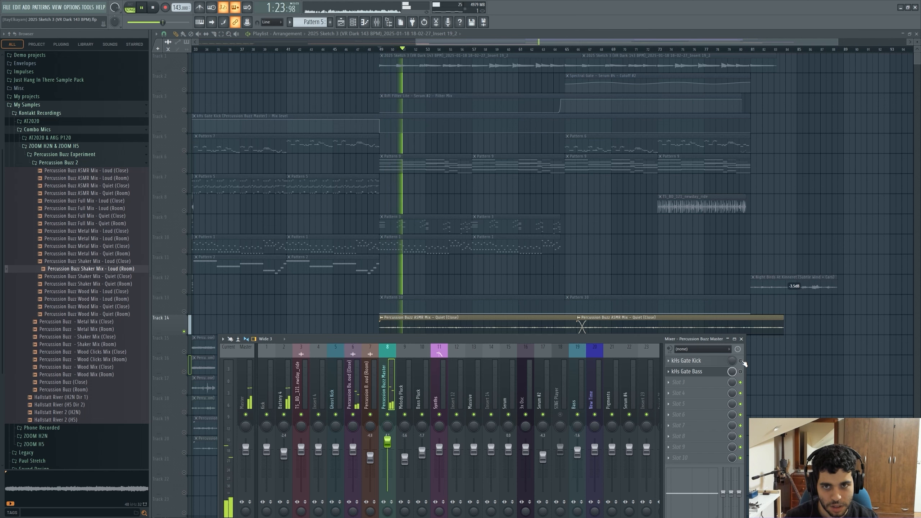
key(space)
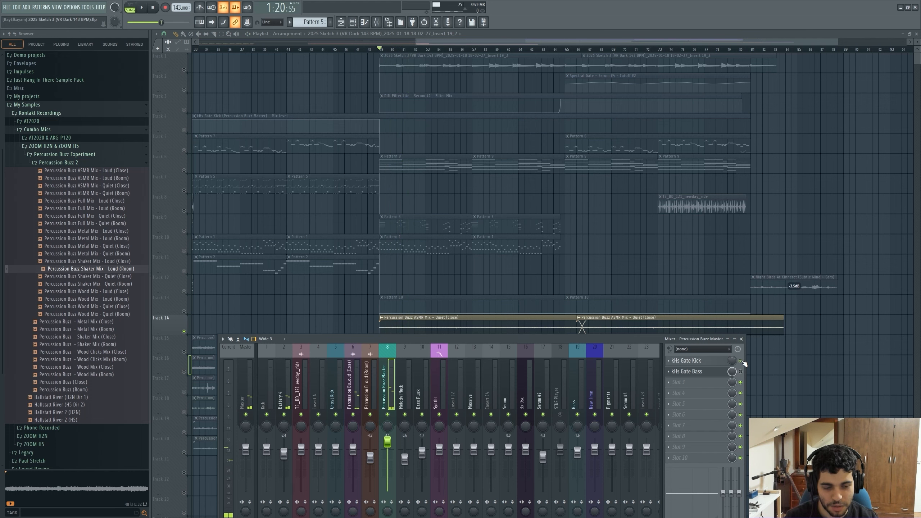
Unmute tracks 1, 2 and 4 and play them together with the soloed track 14.
click(184, 130)
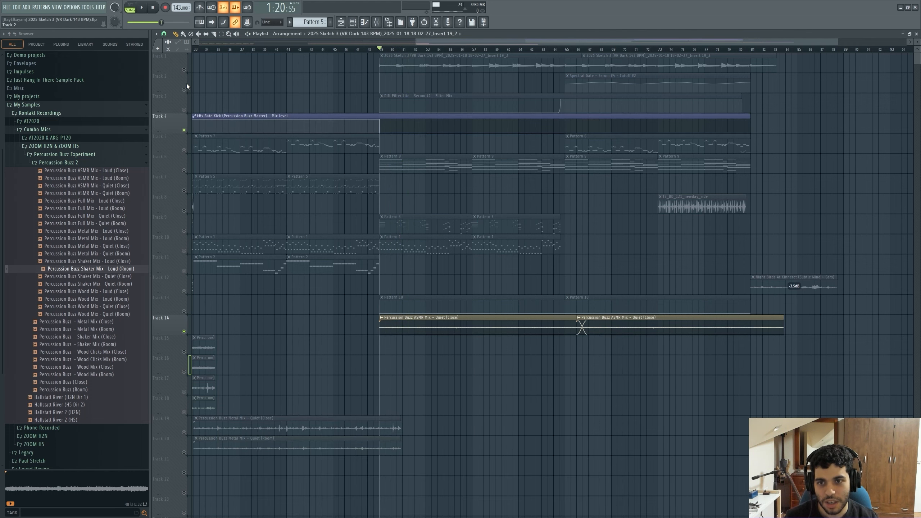
click(183, 90)
click(184, 70)
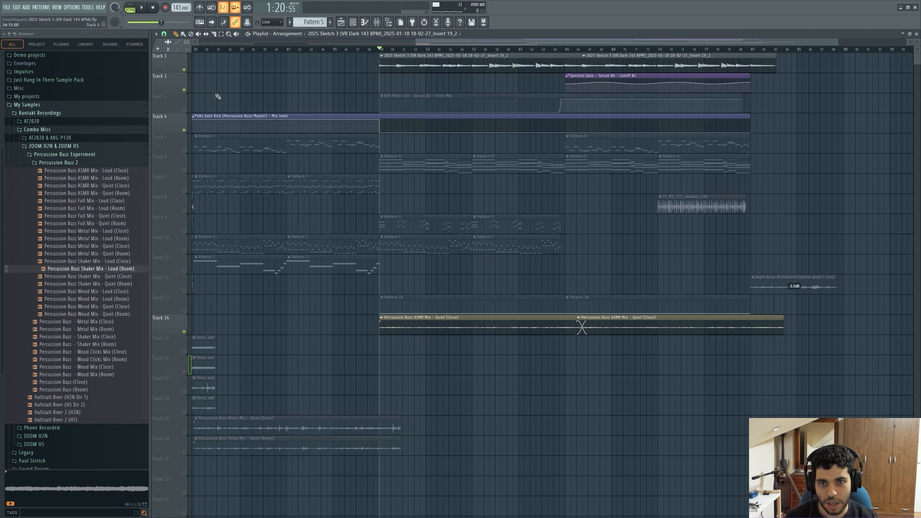
click(376, 24)
click(697, 378)
key(Escape)
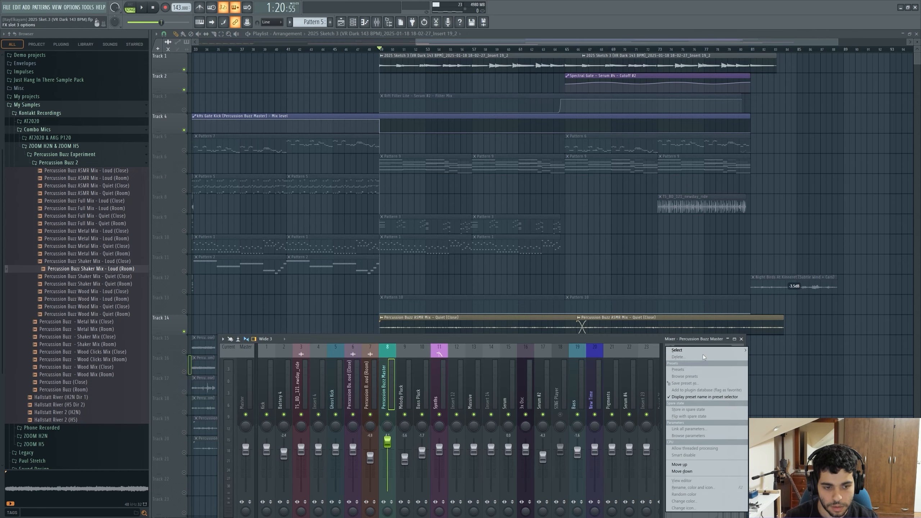
key(Escape)
key(Escape)
key(space)
Reopen the khs Gate Bass plugin on the Percussion Buzz Master insert while the arrangement plays.
click(377, 24)
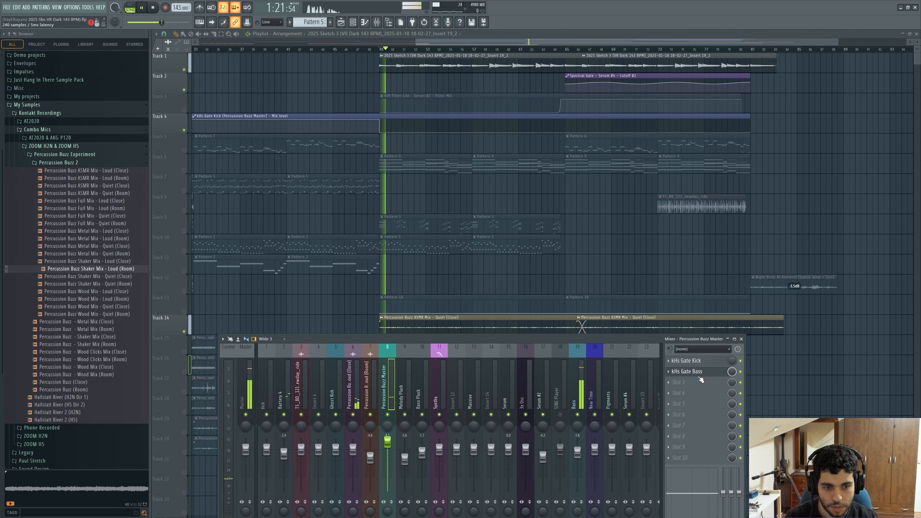
click(700, 374)
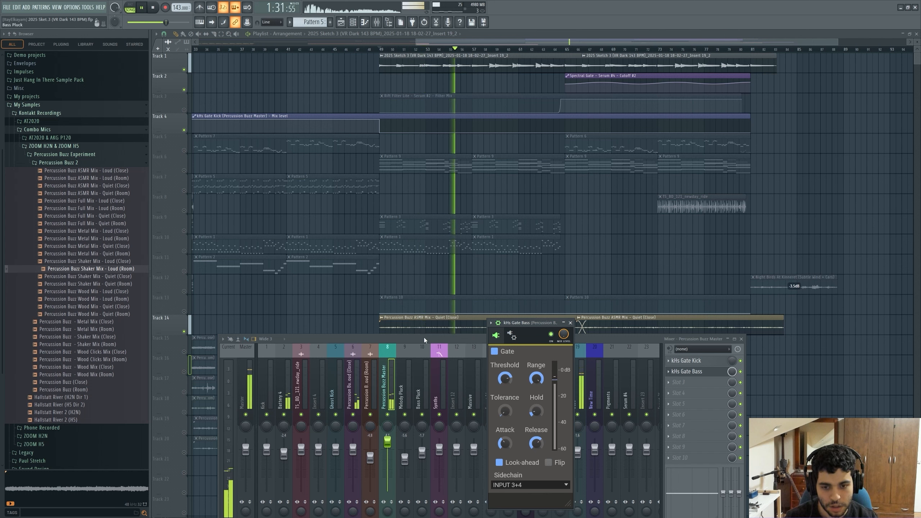
drag(424, 338, 421, 354)
key(space)
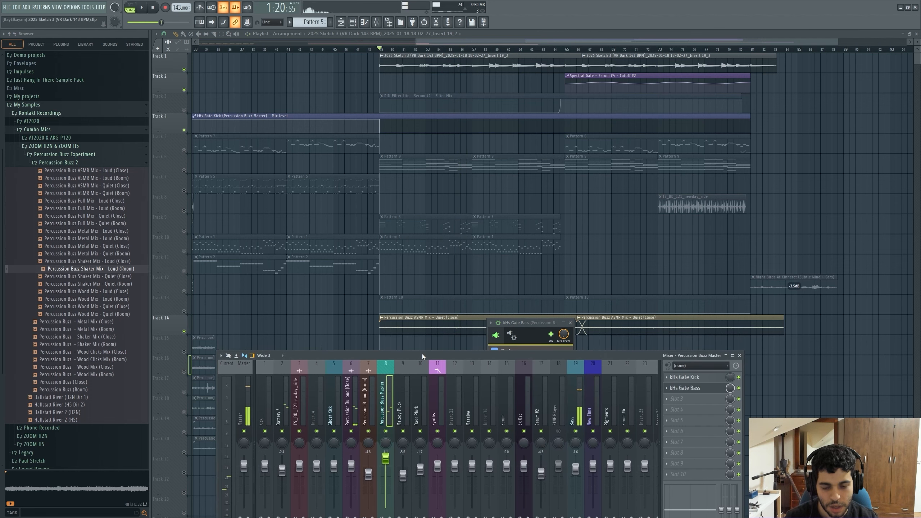
drag(517, 319, 484, 191)
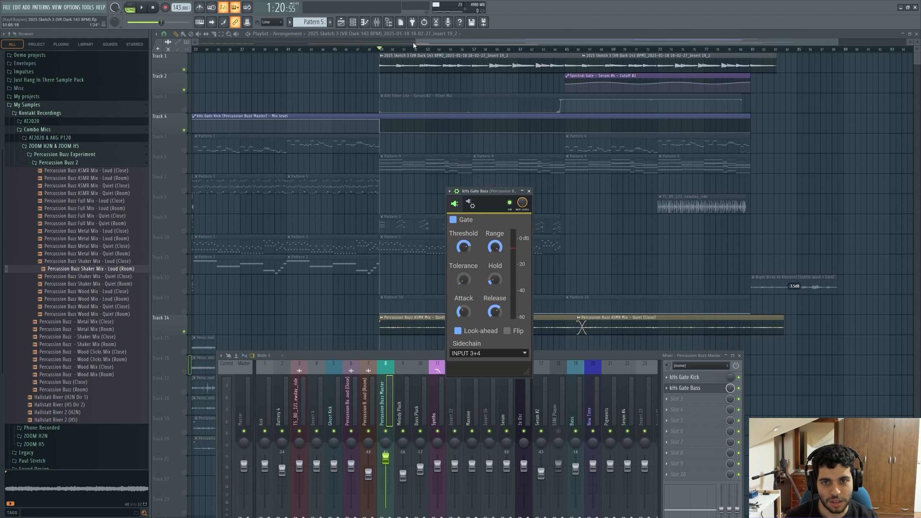
Unsolo track 14 to bring back all playlist tracks.
drag(416, 43, 199, 43)
scroll(438, 51, right, 2)
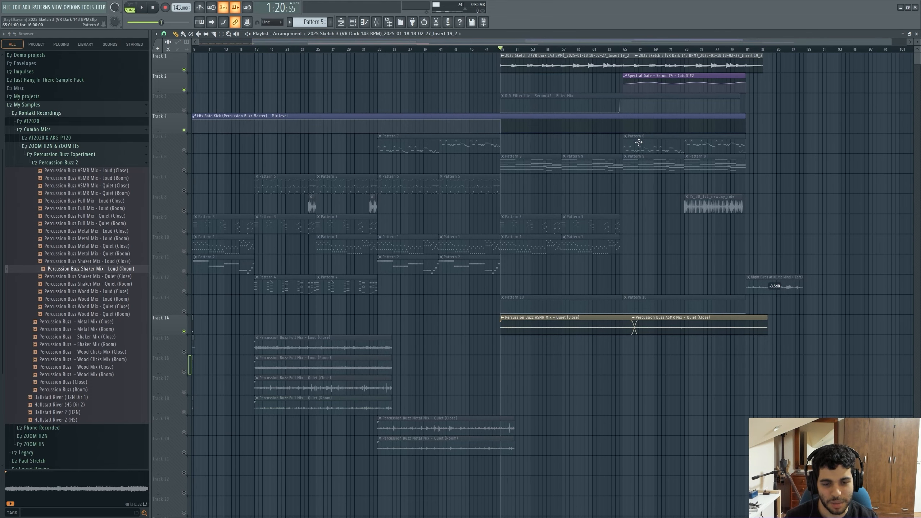
right_click(184, 312)
right_click(185, 312)
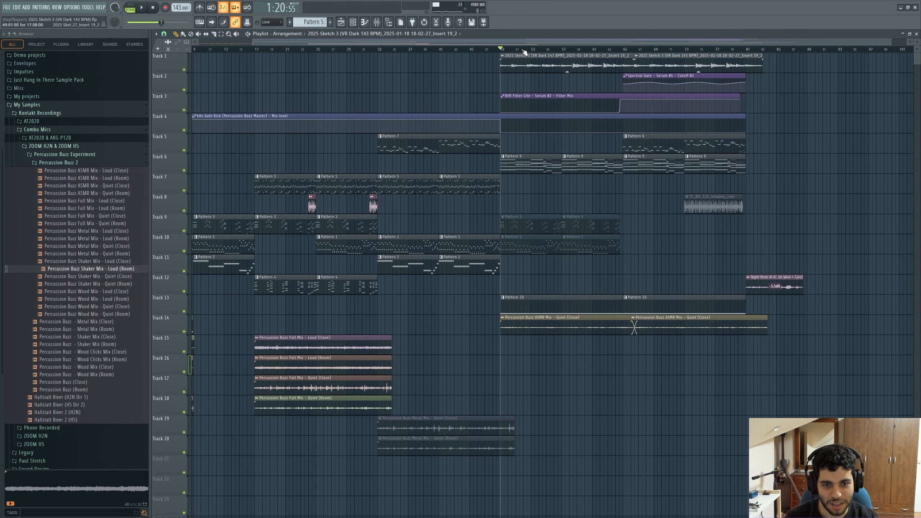
drag(521, 43, 540, 44)
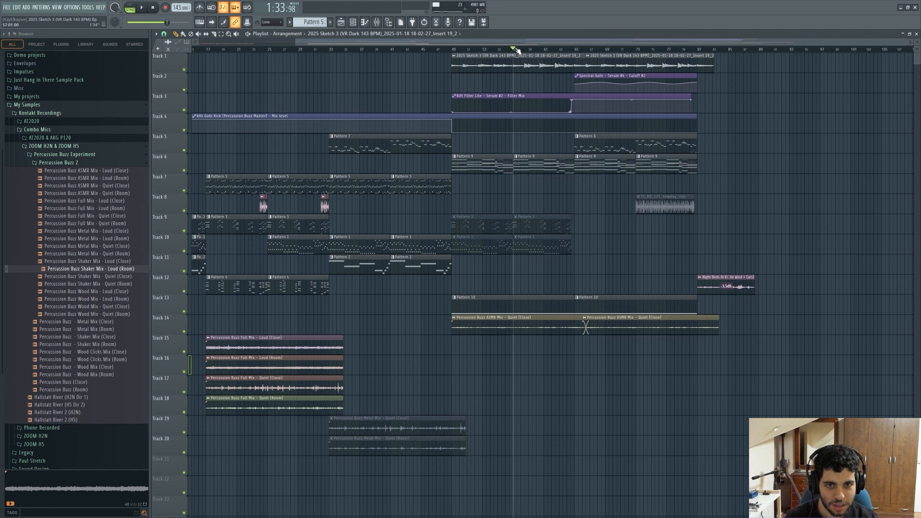
Hide the browser and play the full arrangement while watching the khs Gate Bass plugin and mixer.
click(413, 22)
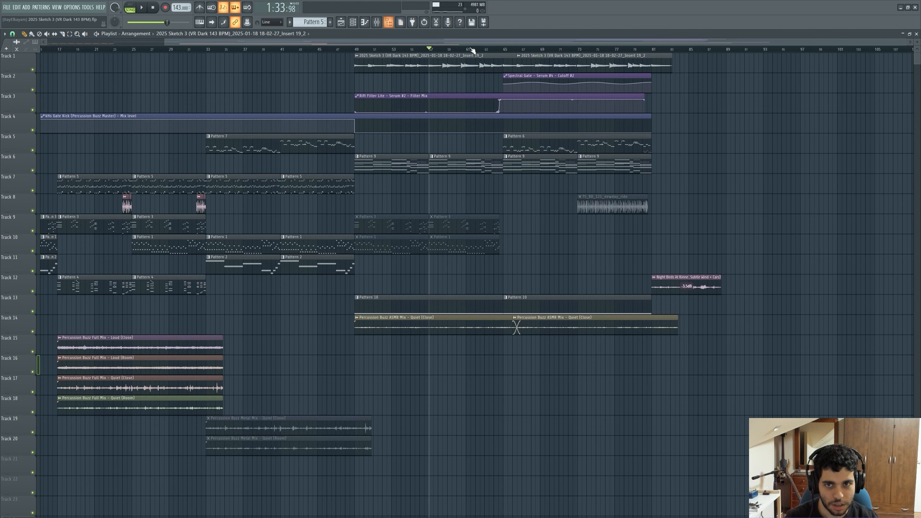
click(387, 22)
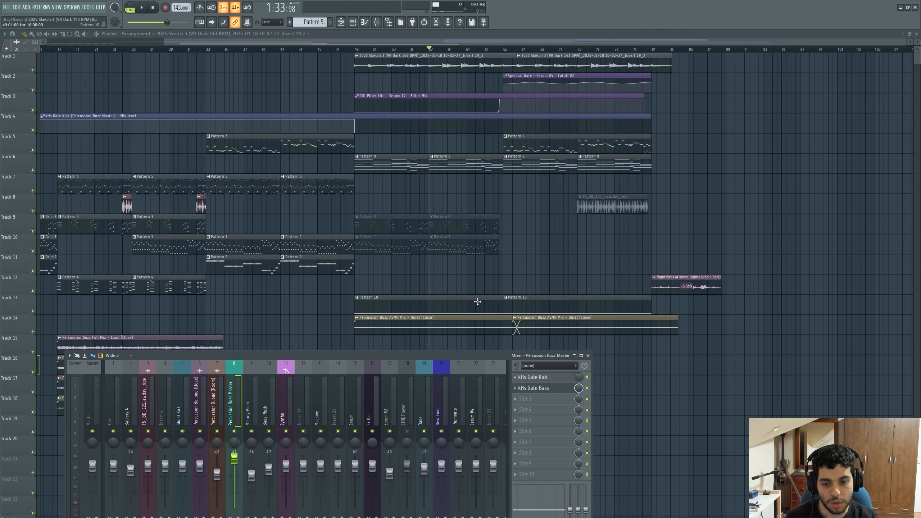
key(space)
click(540, 388)
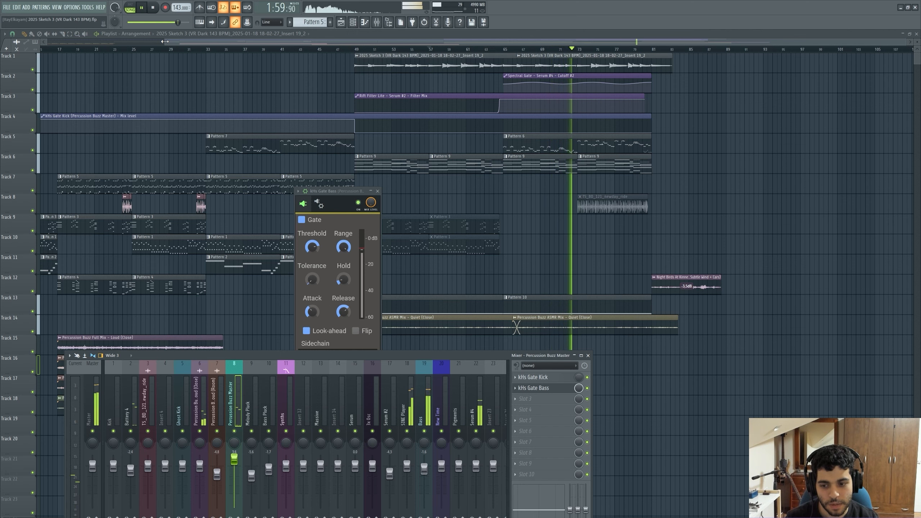
key(F12)
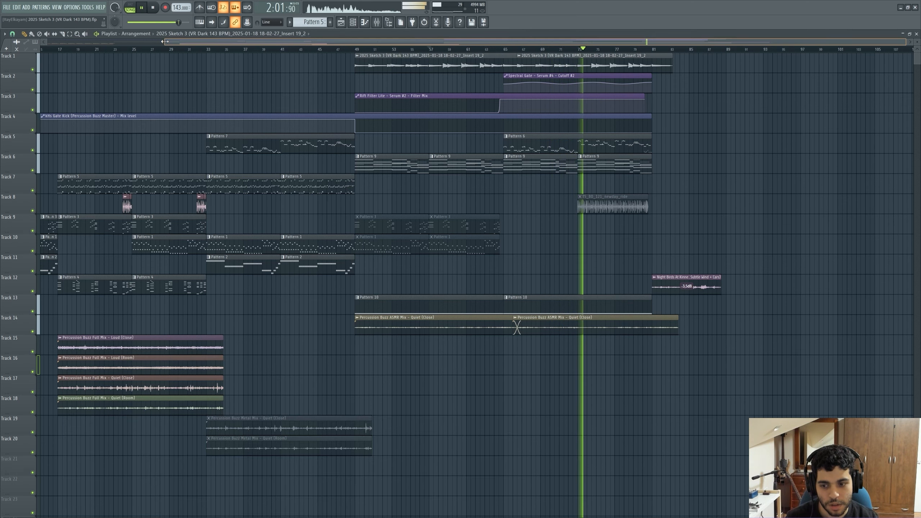
drag(165, 41, 42, 45)
key(space)
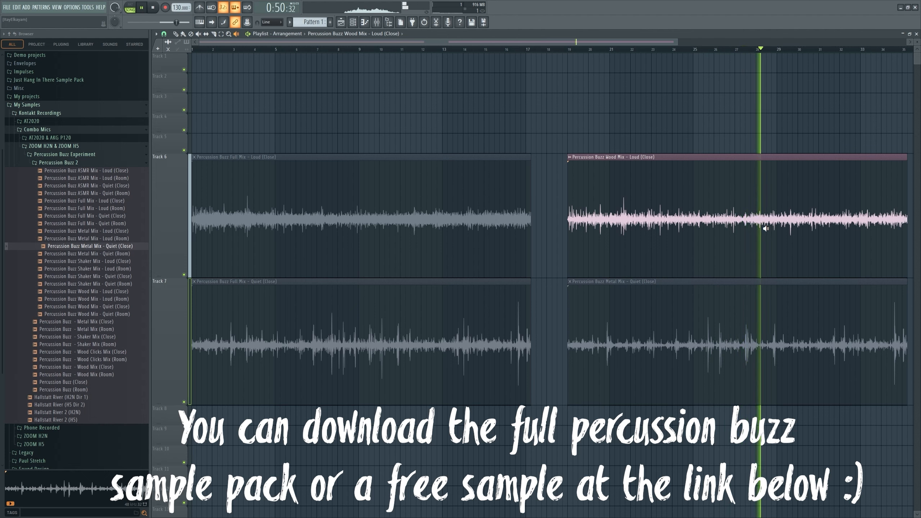
Audition the Percussion Buzz Metal, Full Mix Quiet and Full Mix Loud clips from different positions.
click(763, 311)
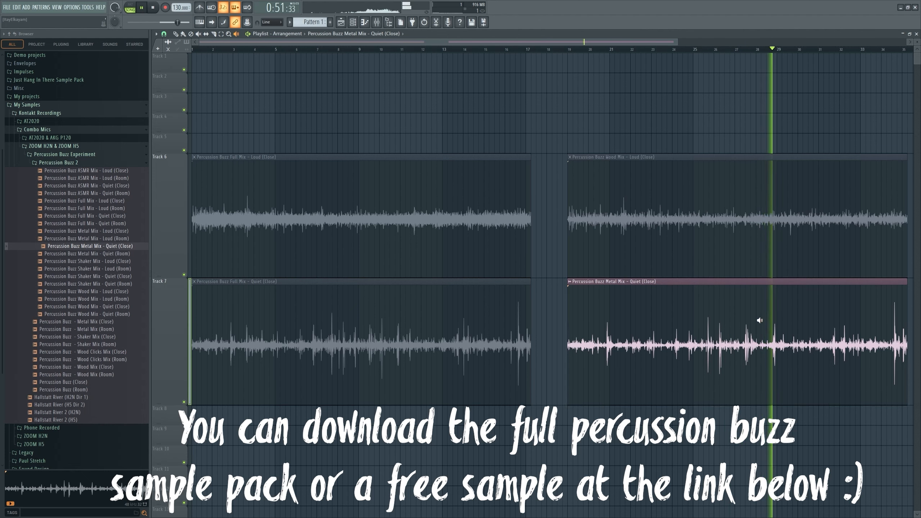
click(387, 345)
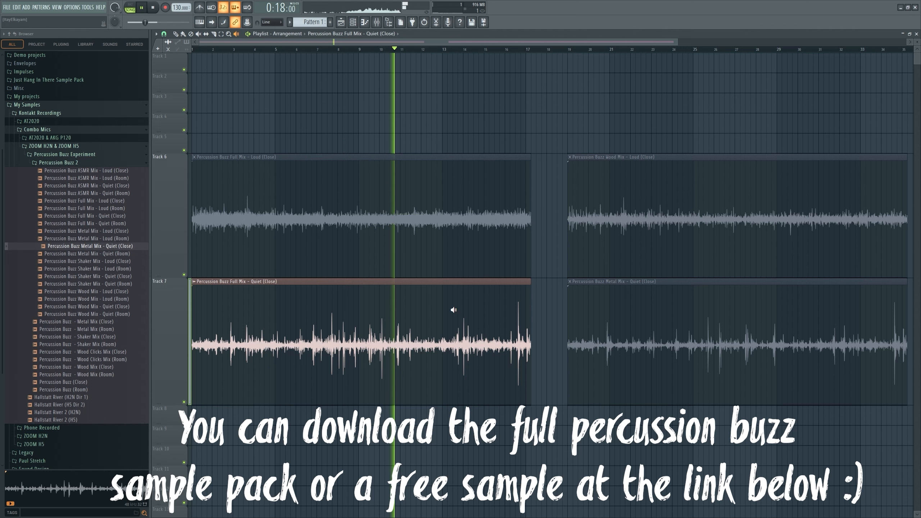
click(458, 224)
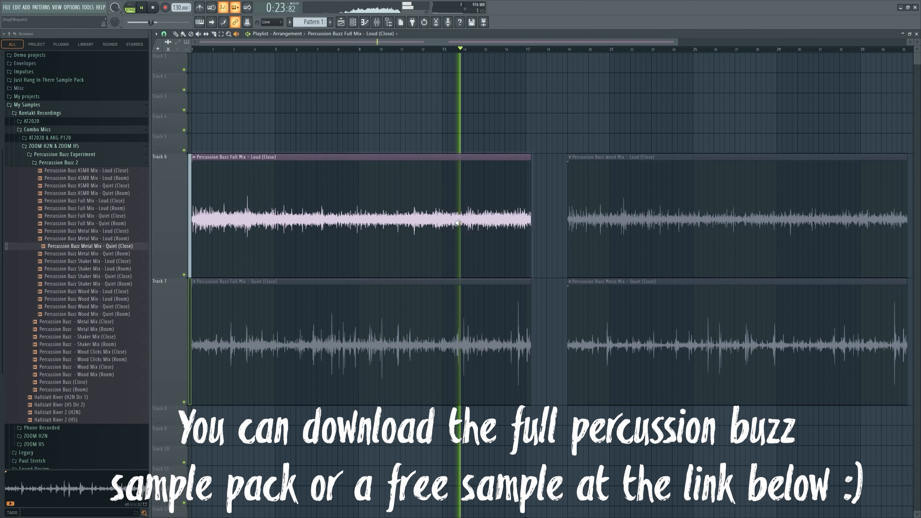